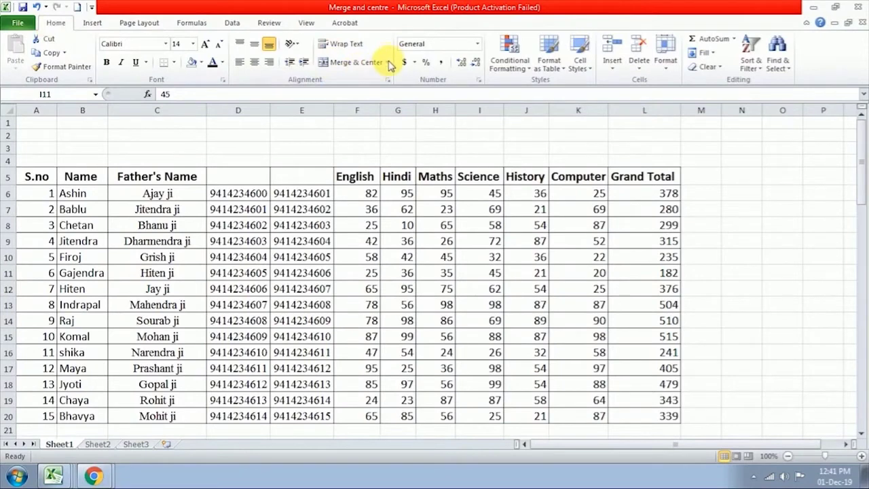
pyautogui.click(389, 62)
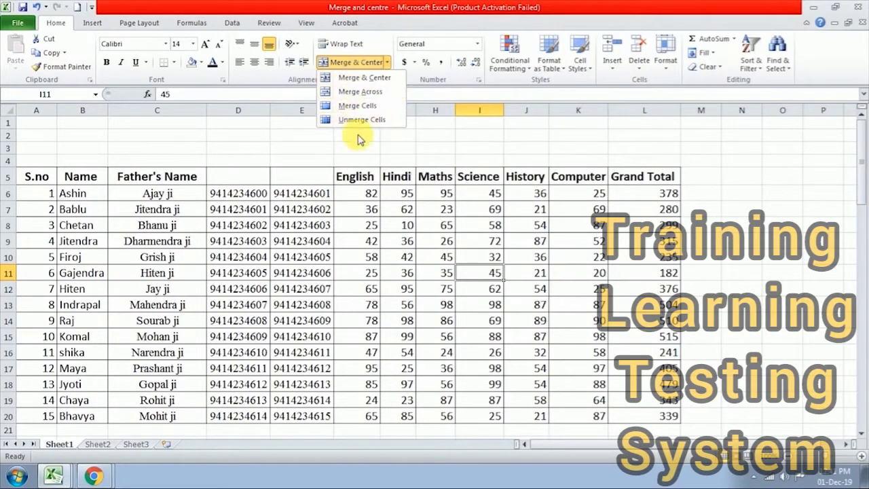
pyautogui.click(365, 201)
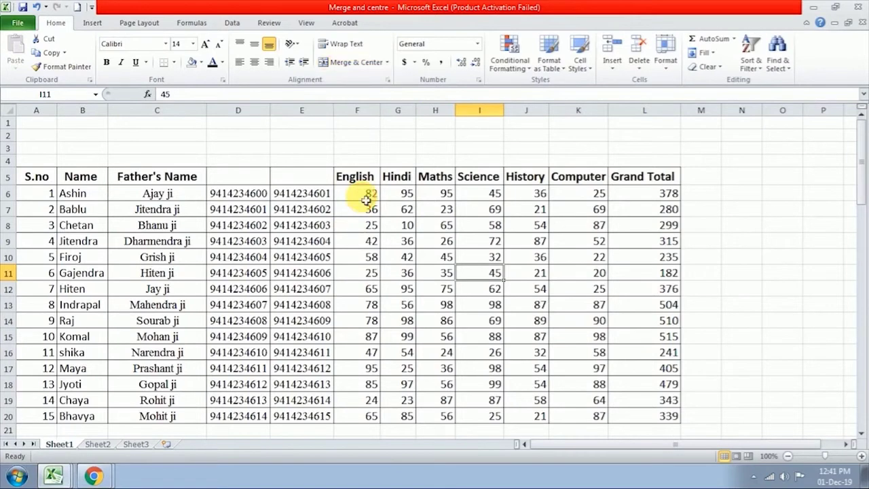
pyautogui.scroll(-1, 366, 200)
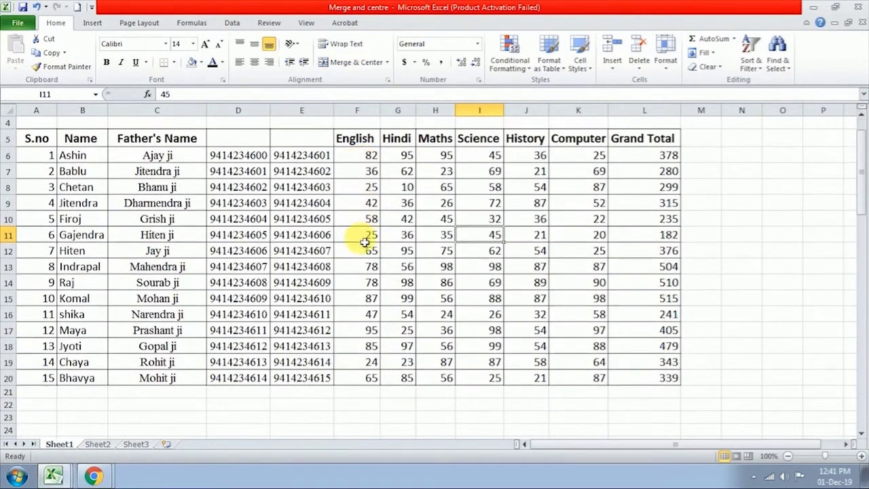
pyautogui.scroll(1, 365, 242)
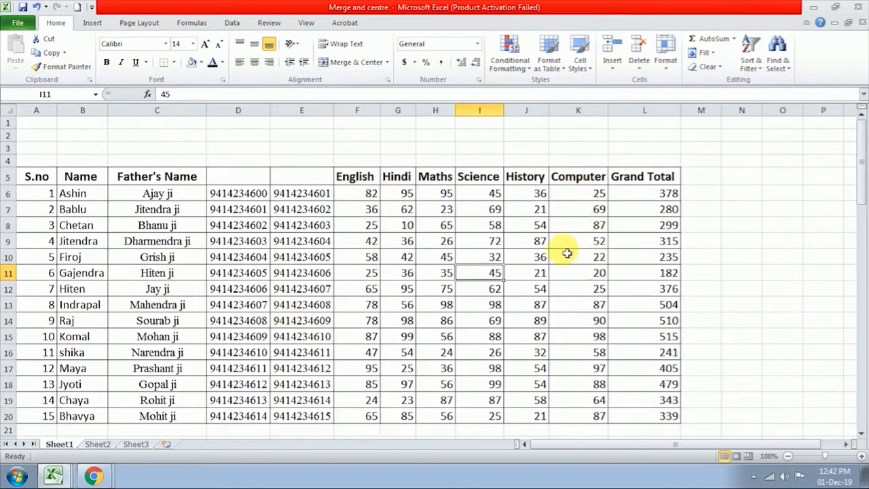
# Examine the phone-number columns D and E and their two blank header cells, D5 and E5
pyautogui.click(372, 177)
pyautogui.click(397, 176)
pyautogui.click(434, 176)
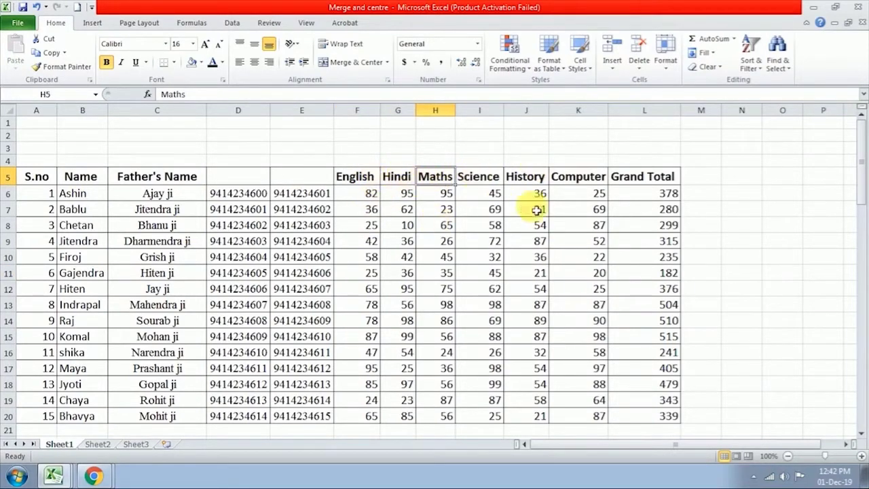
pyautogui.click(231, 290)
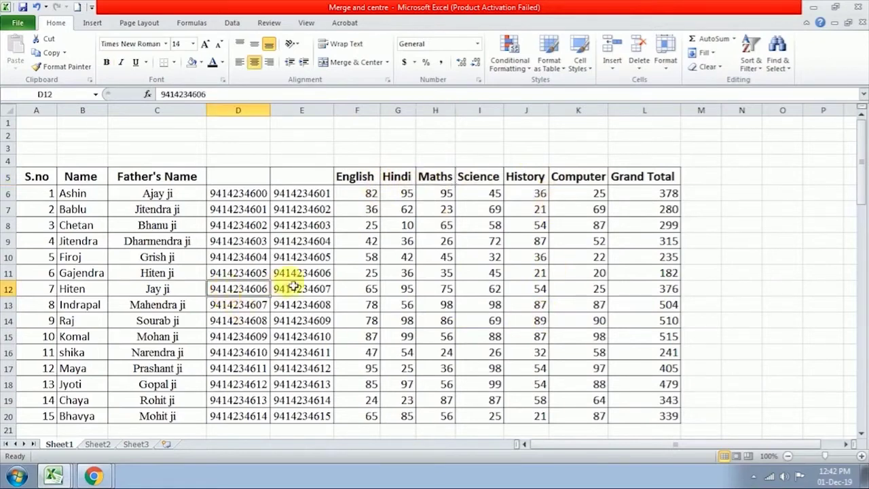
pyautogui.click(294, 278)
pyautogui.moveTo(248, 273); pyautogui.dragTo(240, 258)
pyautogui.click(239, 178)
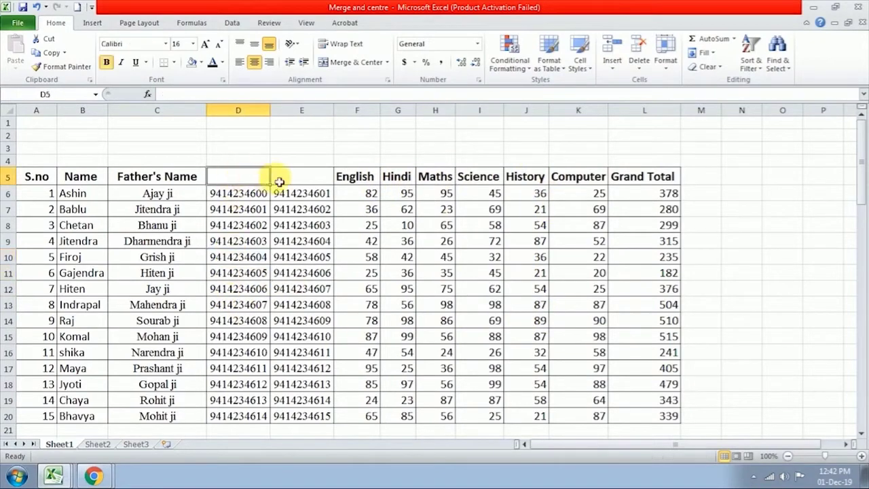
pyautogui.click(278, 177)
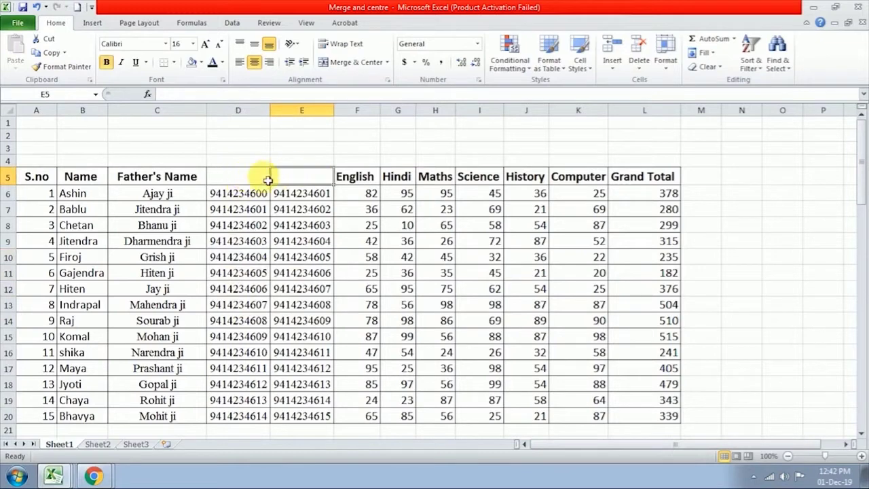
pyautogui.click(252, 271)
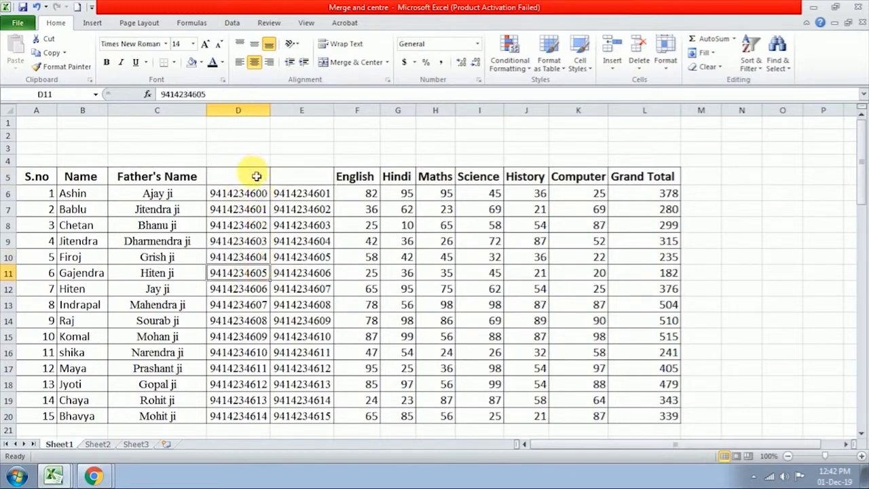
pyautogui.click(255, 180)
pyautogui.click(281, 178)
pyautogui.click(244, 178)
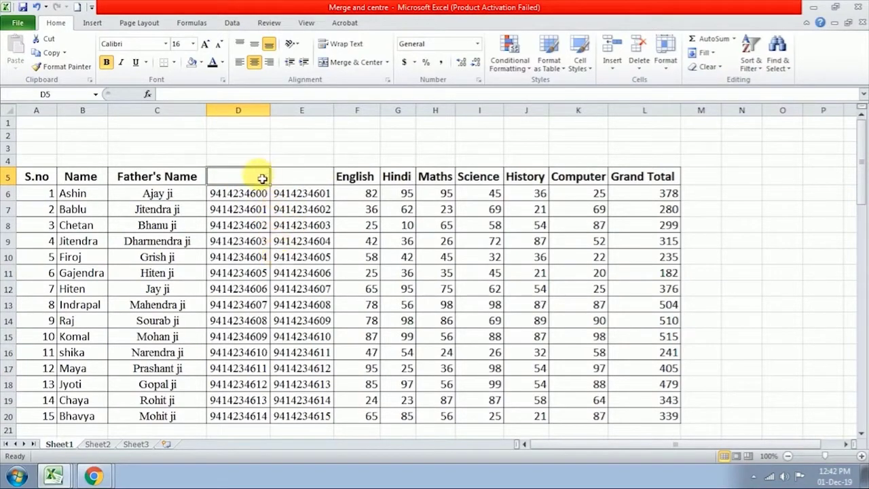
pyautogui.click(321, 178)
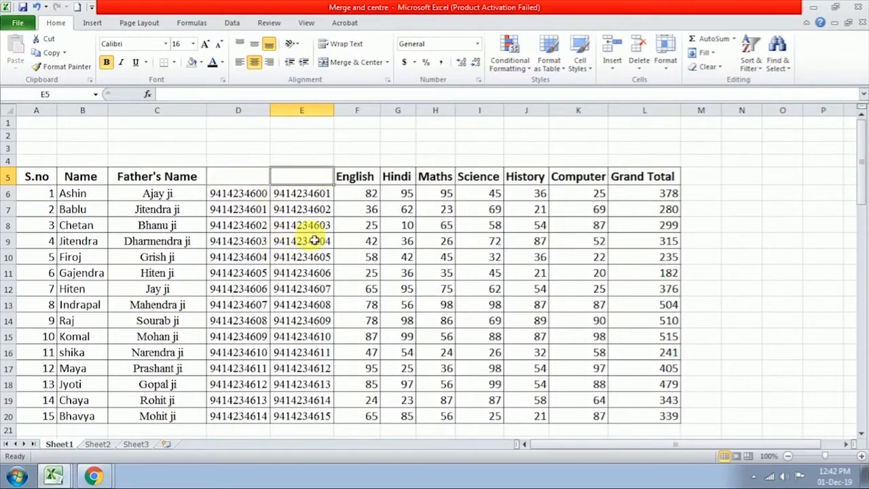
pyautogui.click(249, 258)
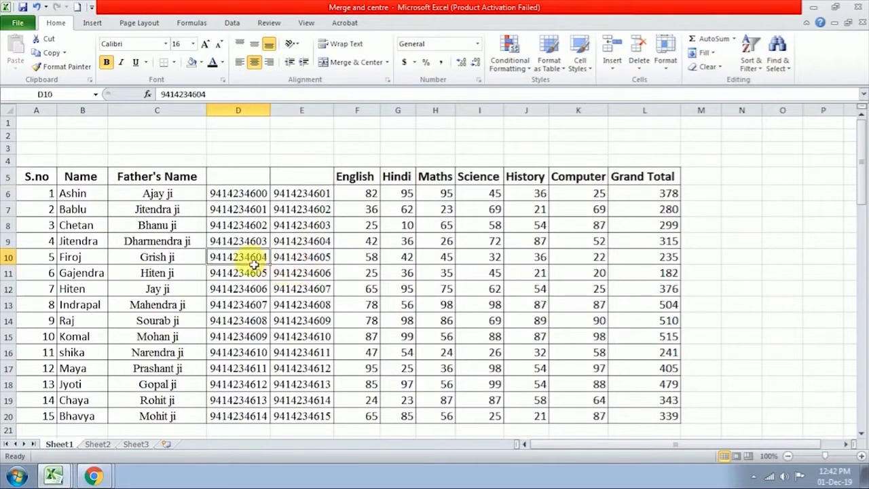
pyautogui.click(302, 260)
pyautogui.click(248, 273)
pyautogui.click(292, 273)
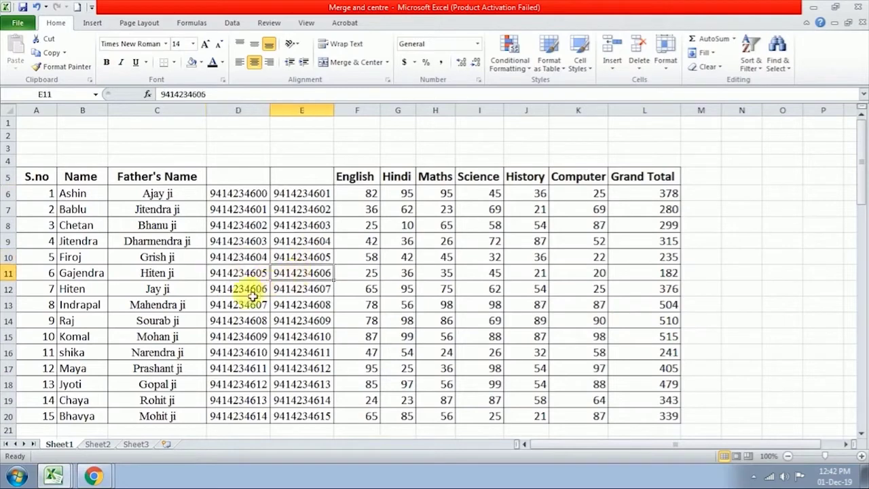
pyautogui.click(244, 288)
pyautogui.click(299, 291)
pyautogui.click(240, 177)
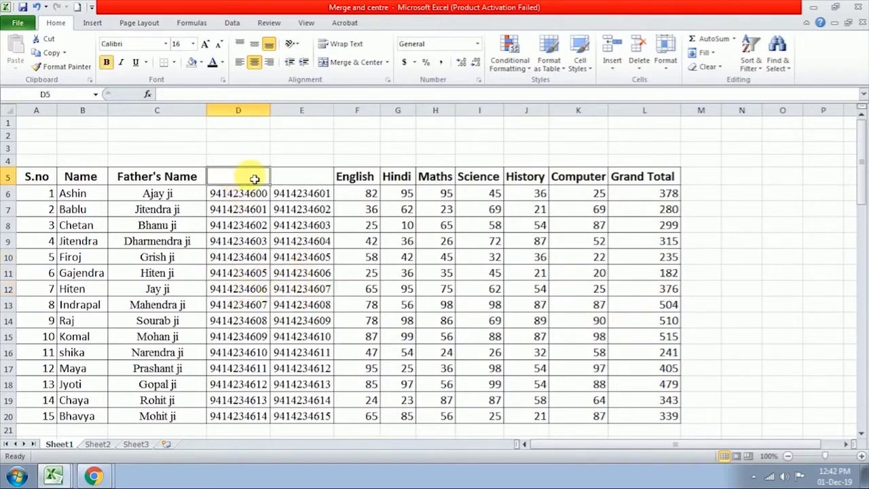
pyautogui.click(289, 178)
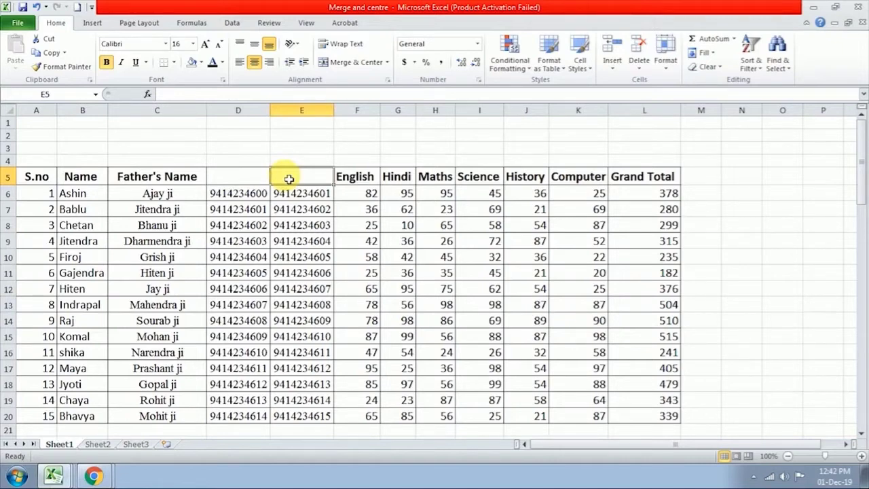
# Examine the subject headings from English to Computer and the empty row 4 cells above them
pyautogui.click(361, 178)
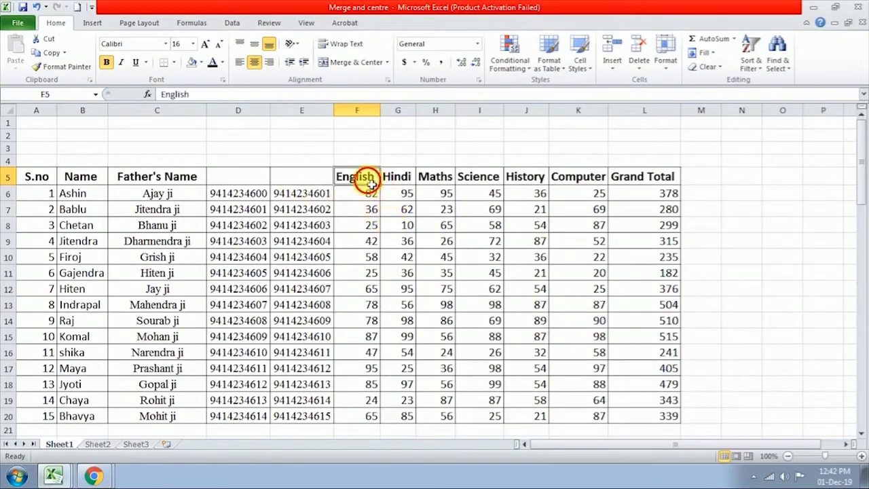
pyautogui.click(404, 178)
pyautogui.click(433, 180)
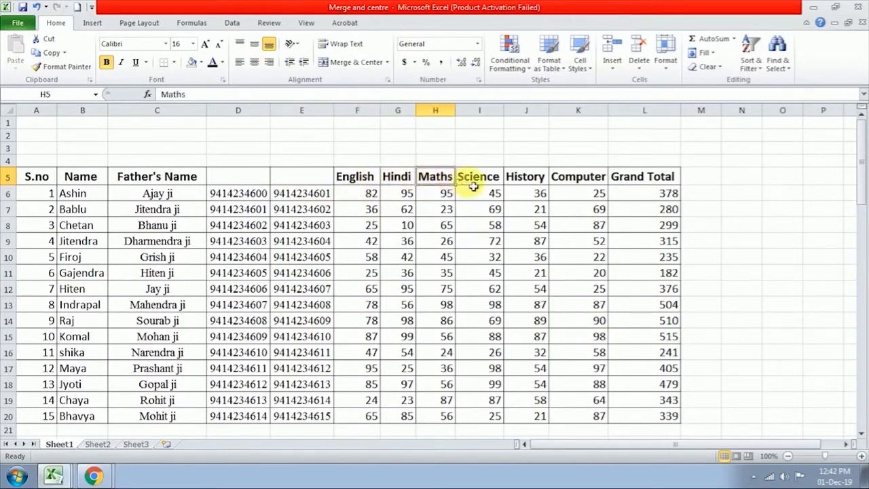
pyautogui.click(486, 182)
pyautogui.click(522, 180)
pyautogui.click(572, 179)
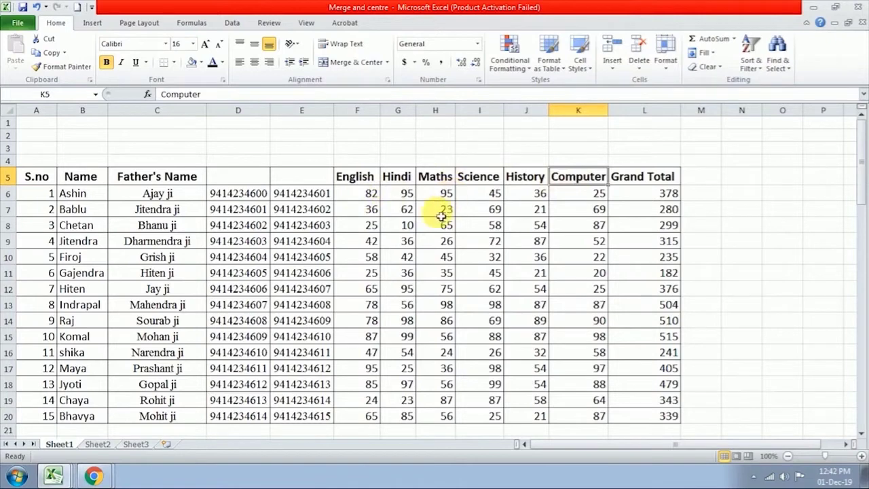
pyautogui.click(361, 163)
pyautogui.click(398, 161)
pyautogui.click(434, 163)
pyautogui.click(471, 164)
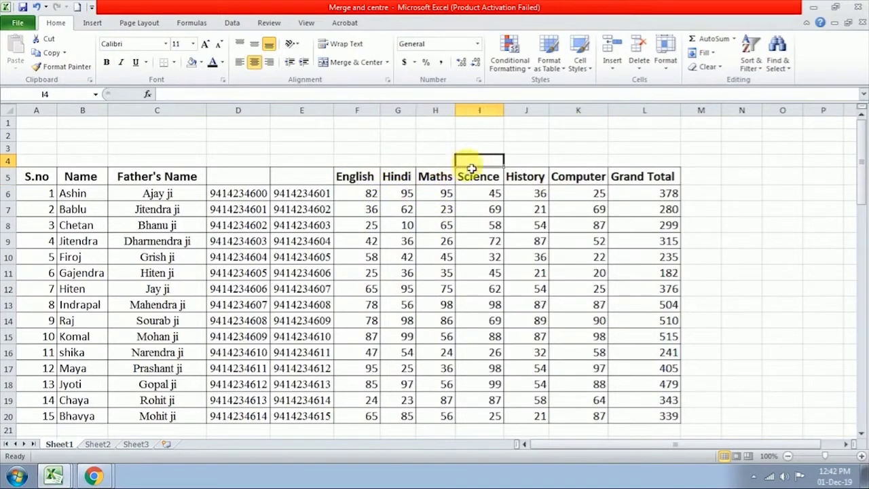
pyautogui.click(521, 165)
pyautogui.click(568, 166)
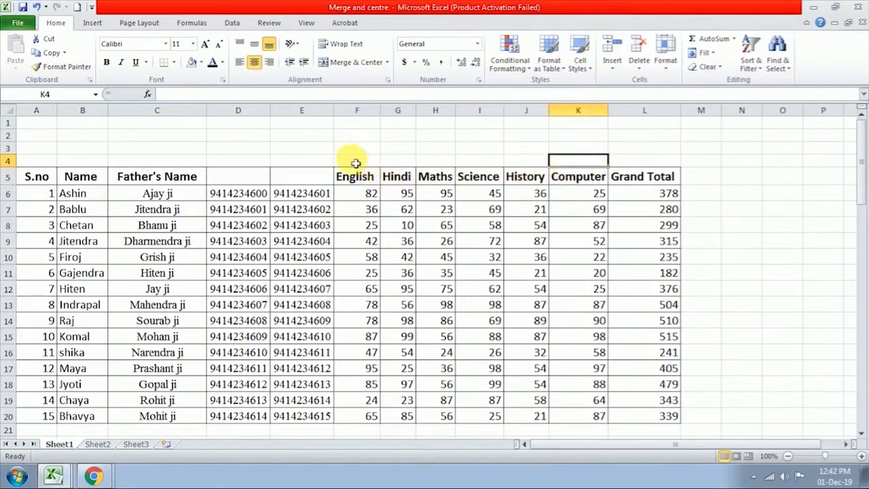
# Merge and center cells F4:K4 above the English to Computer headings
pyautogui.moveTo(355, 163); pyautogui.dragTo(582, 167)
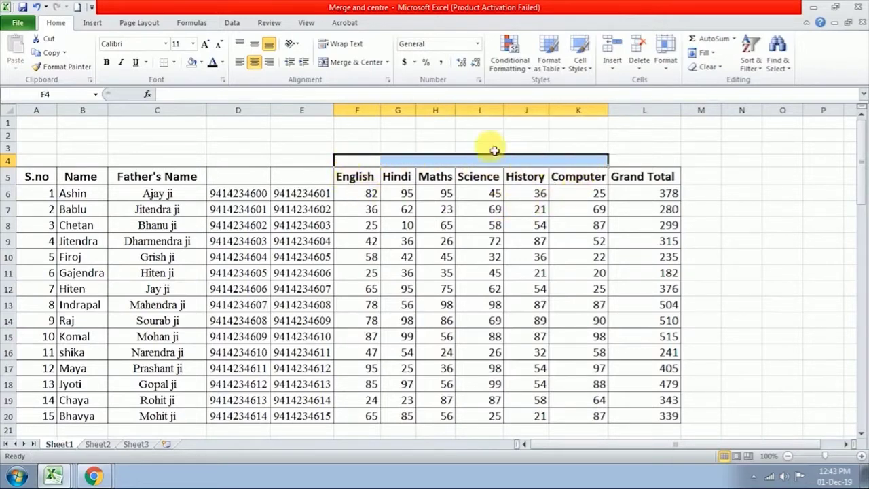
pyautogui.click(387, 62)
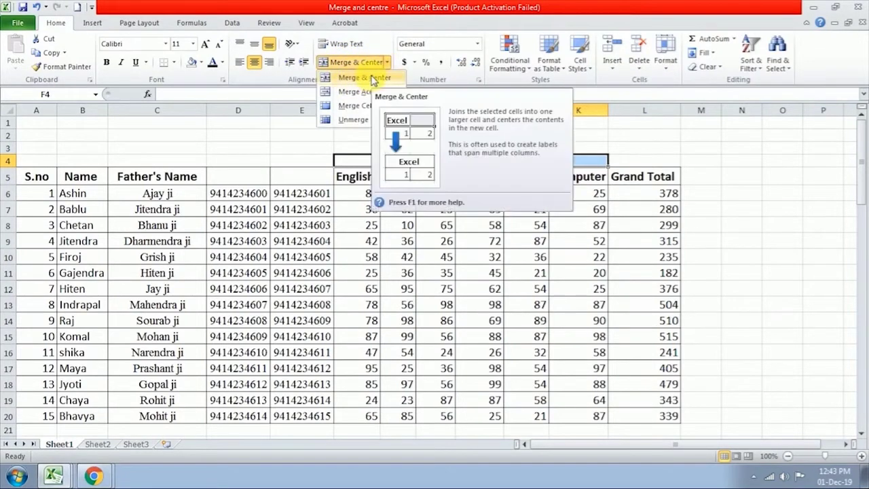
pyautogui.click(372, 80)
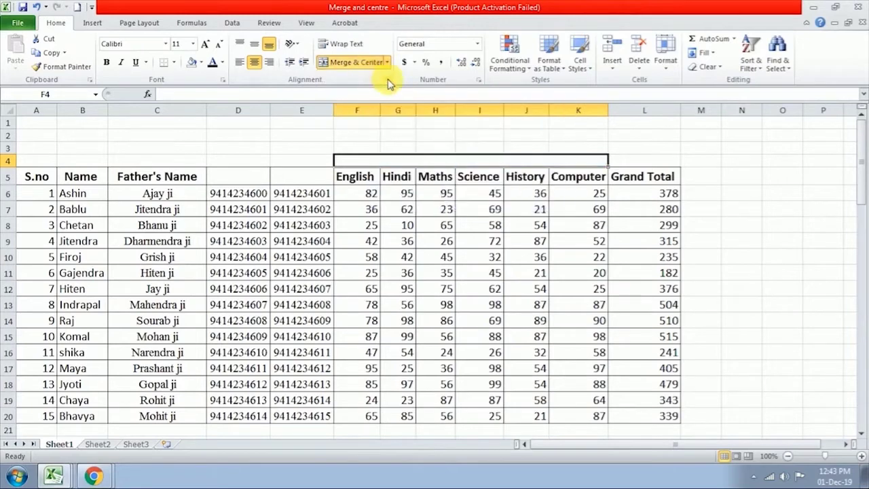
pyautogui.click(426, 222)
pyautogui.click(444, 165)
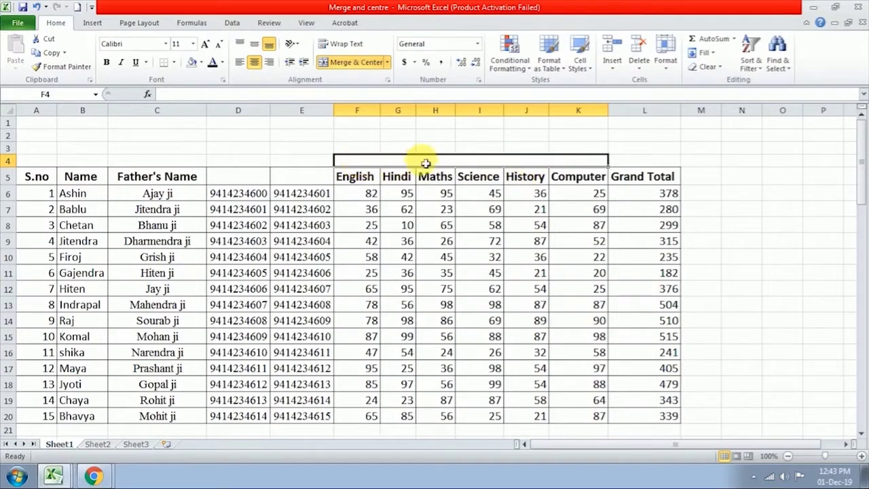
pyautogui.click(406, 207)
pyautogui.click(372, 167)
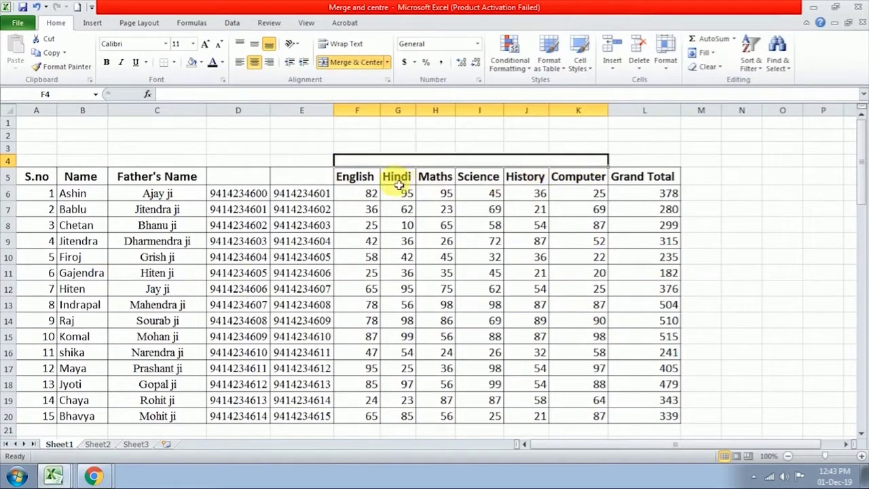
pyautogui.click(375, 67)
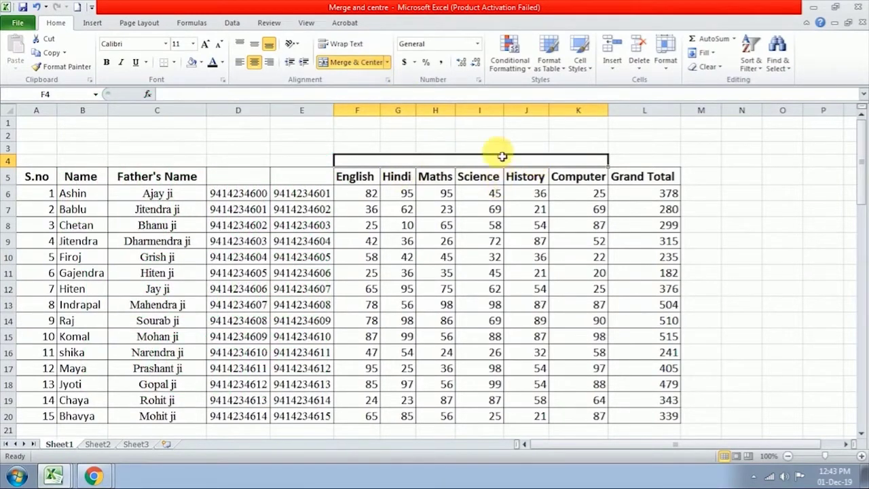
# Enter "Subject" as the heading in the merged cell above the subject columns
pyautogui.write('S')
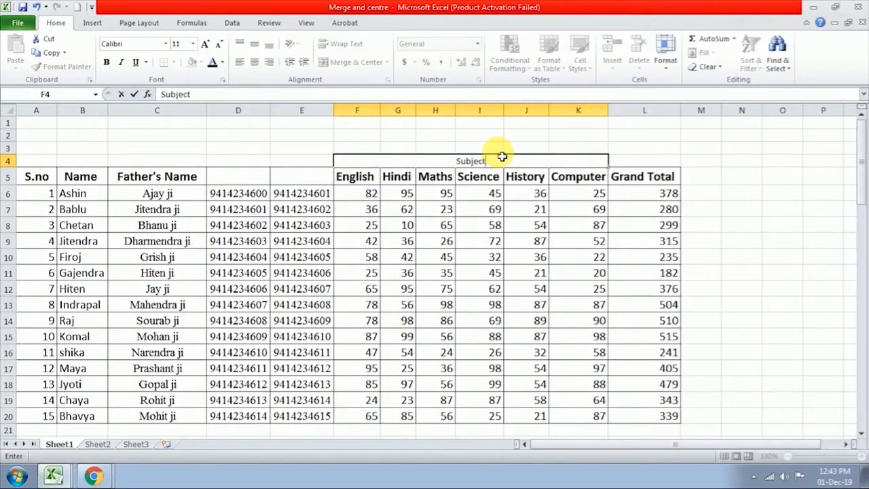
pyautogui.write('ubject')
pyautogui.click(438, 209)
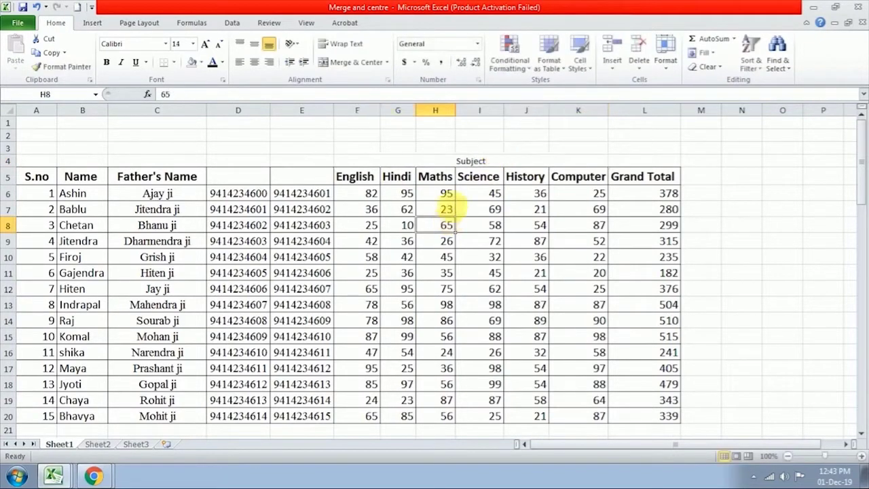
# Format the Subject heading as 14-point bold text and apply all borders to its merged cell
pyautogui.click(452, 162)
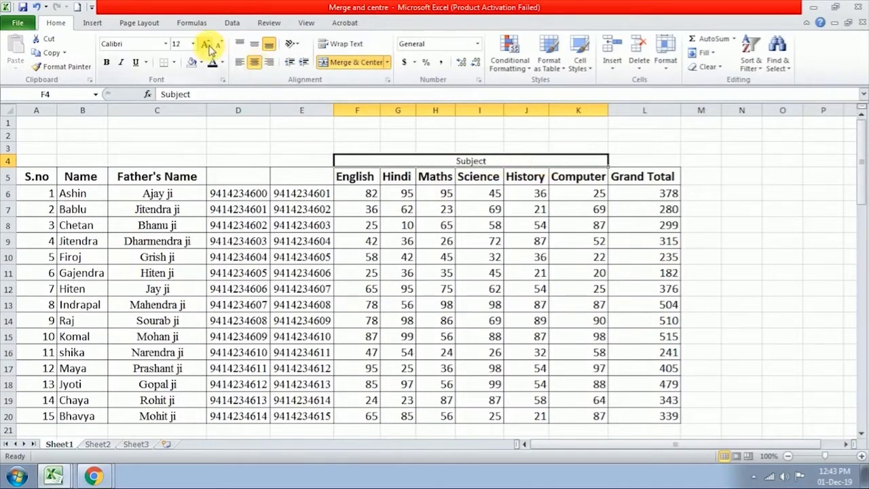
pyautogui.click(106, 62)
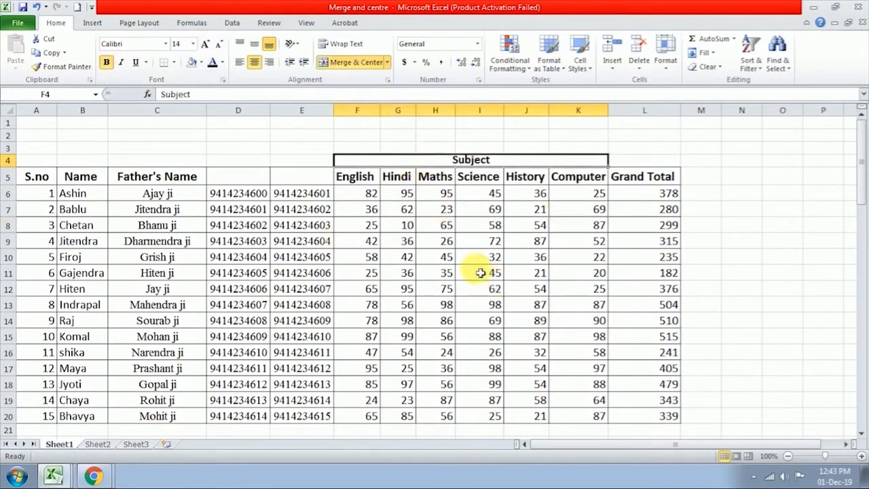
pyautogui.click(173, 61)
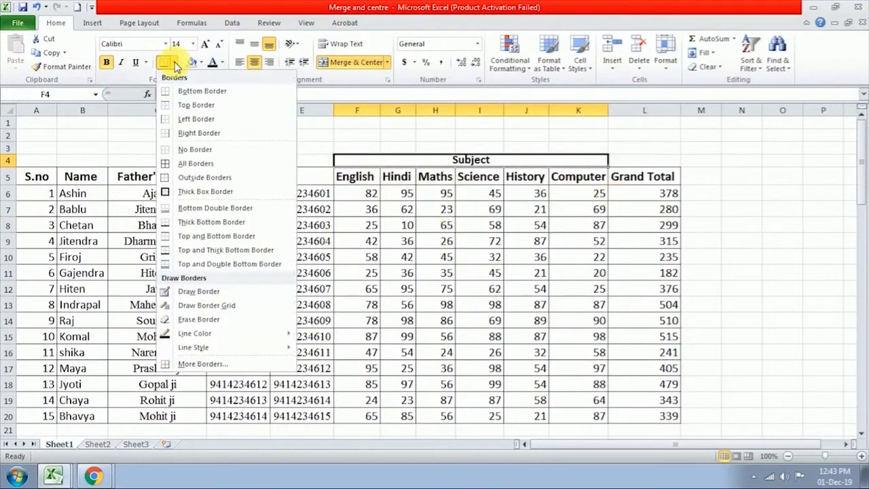
pyautogui.click(184, 163)
pyautogui.click(467, 195)
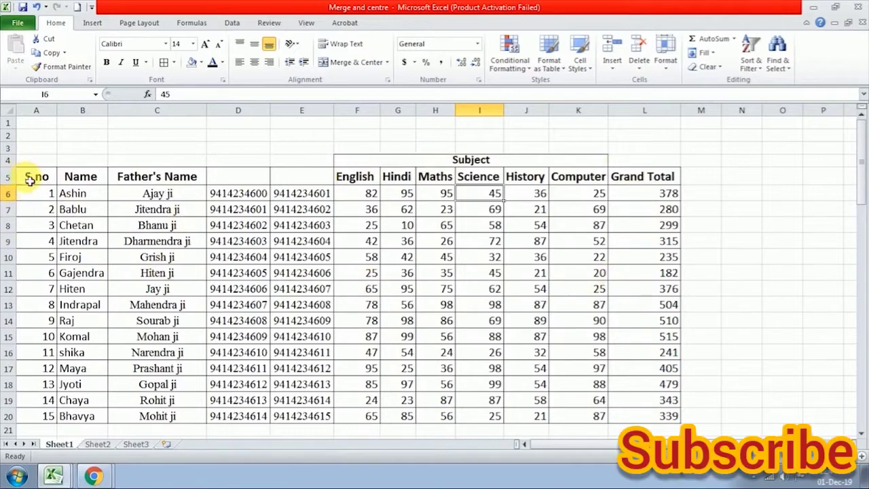
# Review the row 5 column headers from Name through Maths, including the two blank ones
pyautogui.click(80, 175)
pyautogui.click(153, 179)
pyautogui.click(239, 176)
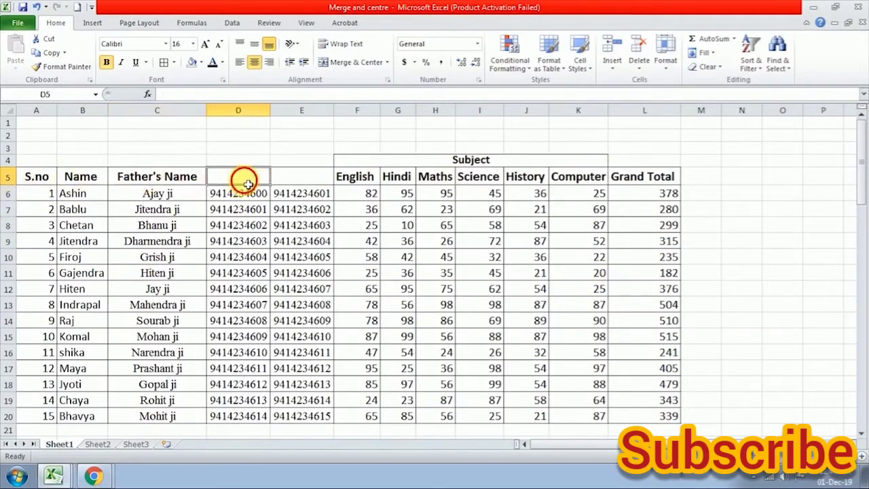
pyautogui.click(307, 176)
pyautogui.click(367, 176)
pyautogui.click(407, 177)
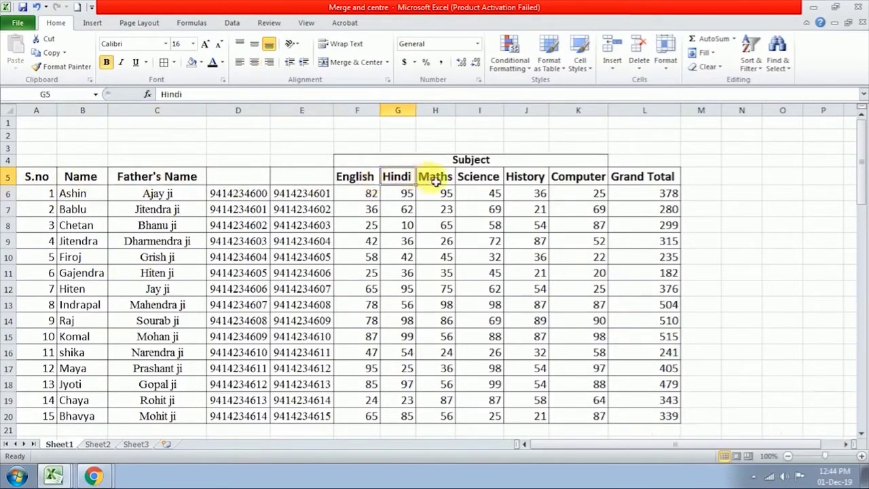
pyautogui.click(437, 176)
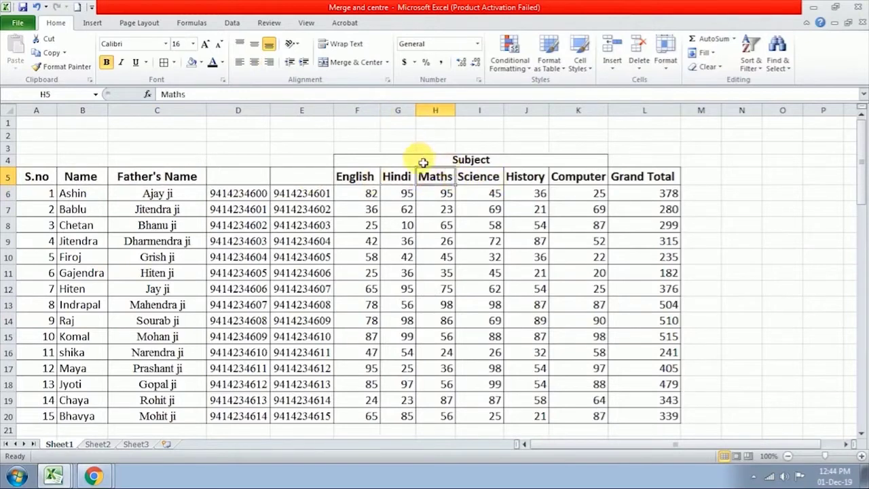
# Merge and center each of the S.no, Name and Father's Name headers with the blank cell above it in row 4
pyautogui.click(470, 160)
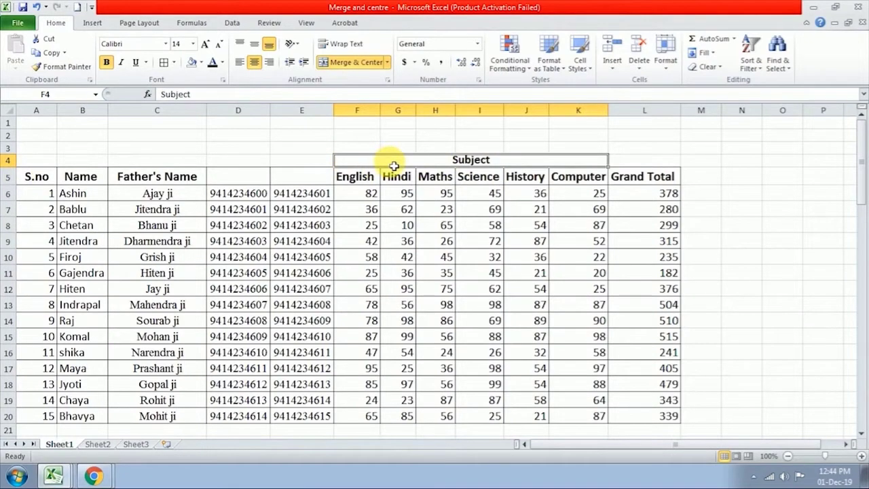
pyautogui.click(33, 163)
pyautogui.moveTo(33, 168); pyautogui.dragTo(38, 182)
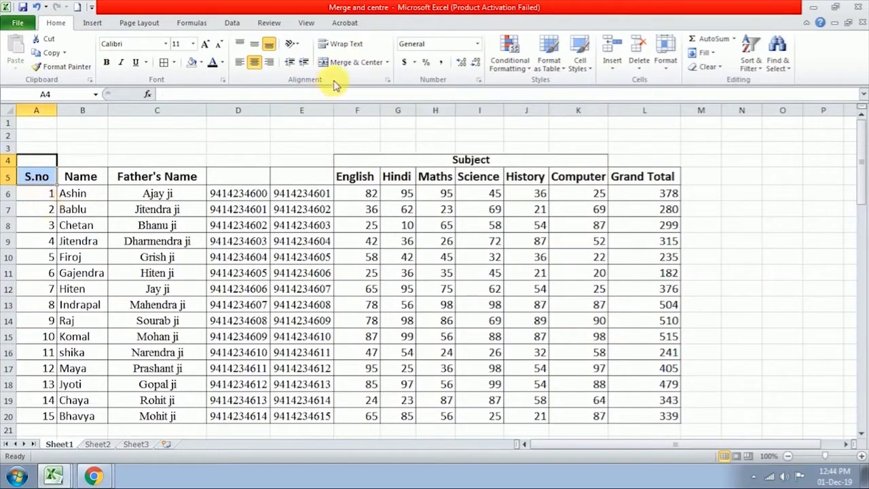
pyautogui.click(358, 65)
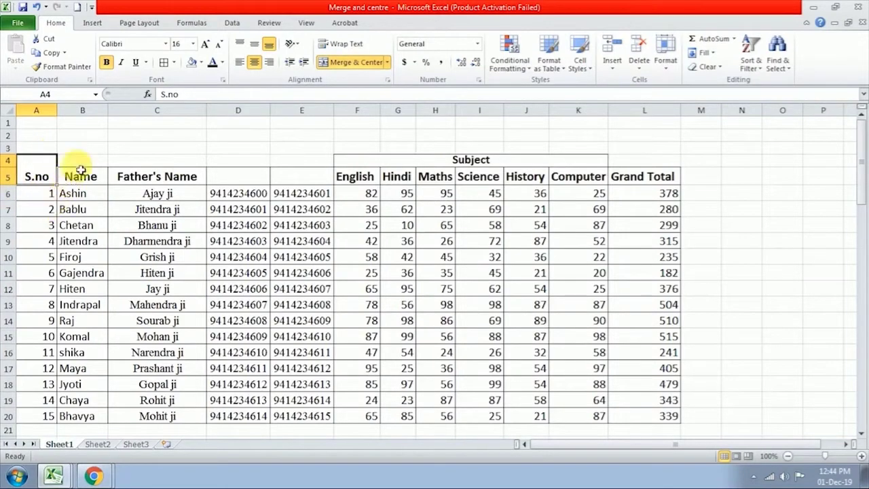
pyautogui.moveTo(82, 165); pyautogui.dragTo(82, 178)
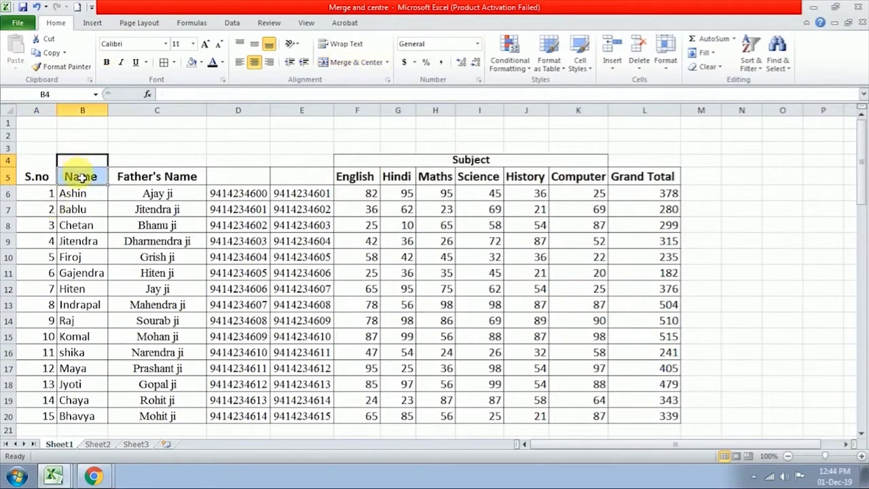
pyautogui.click(357, 62)
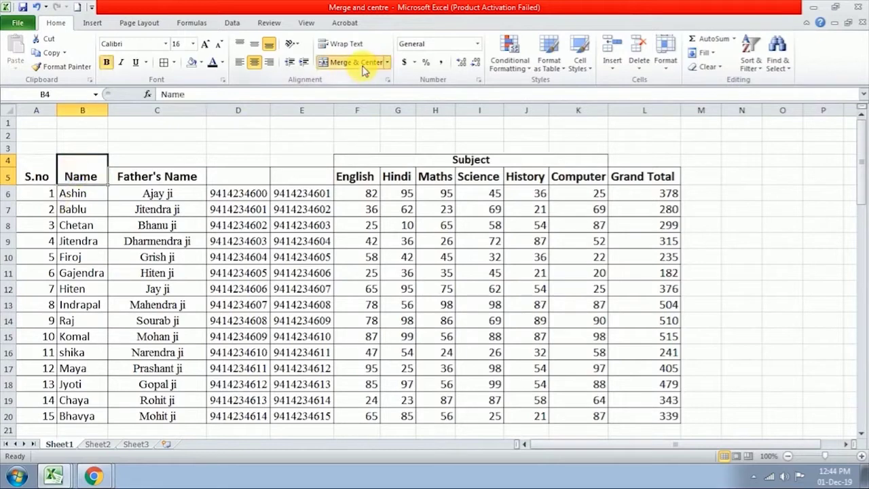
pyautogui.click(155, 163)
pyautogui.moveTo(157, 167); pyautogui.dragTo(156, 176)
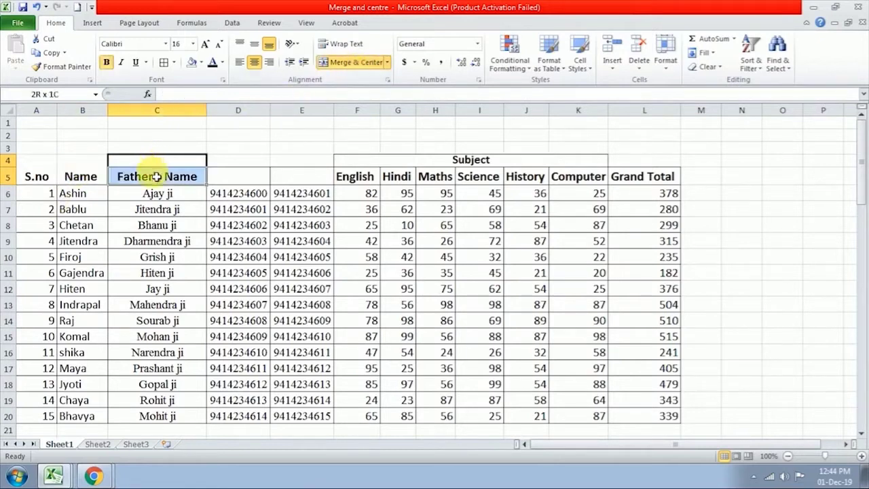
pyautogui.click(350, 61)
# Merge and center the blank range D4:E5 above the two phone number columns
pyautogui.click(244, 178)
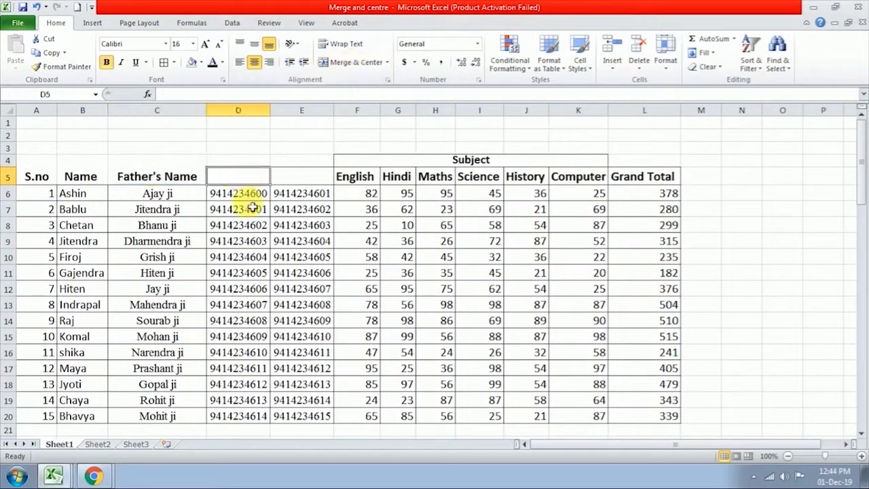
pyautogui.click(291, 179)
pyautogui.click(224, 179)
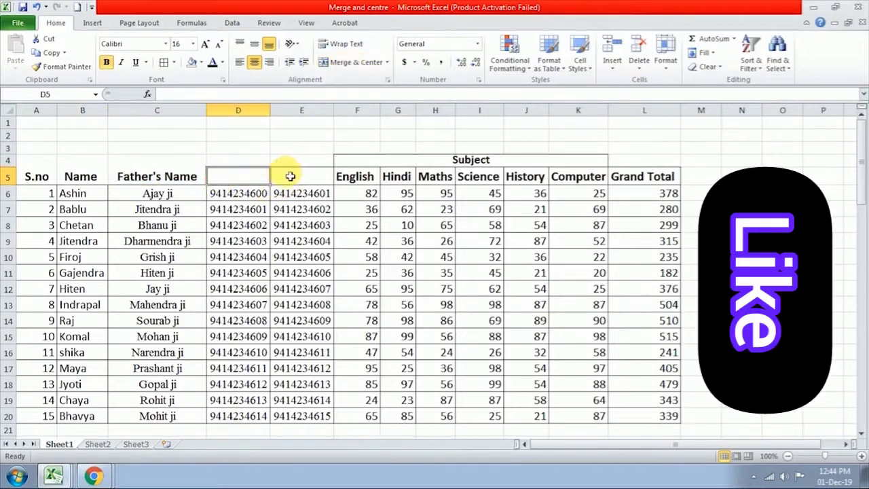
pyautogui.moveTo(231, 164); pyautogui.dragTo(296, 175)
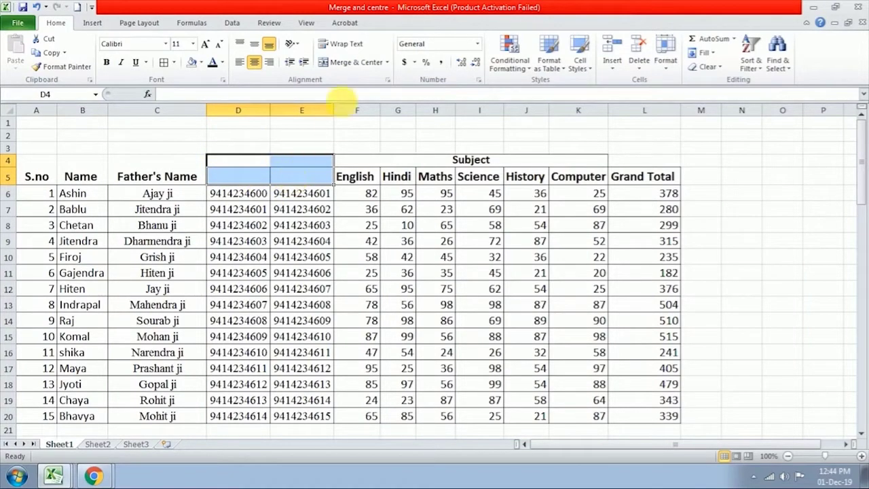
pyautogui.click(361, 65)
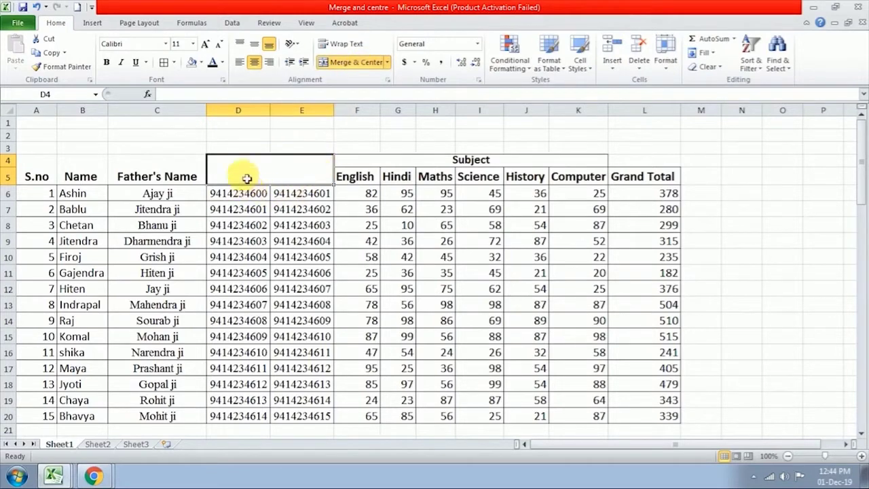
pyautogui.click(244, 209)
pyautogui.click(244, 167)
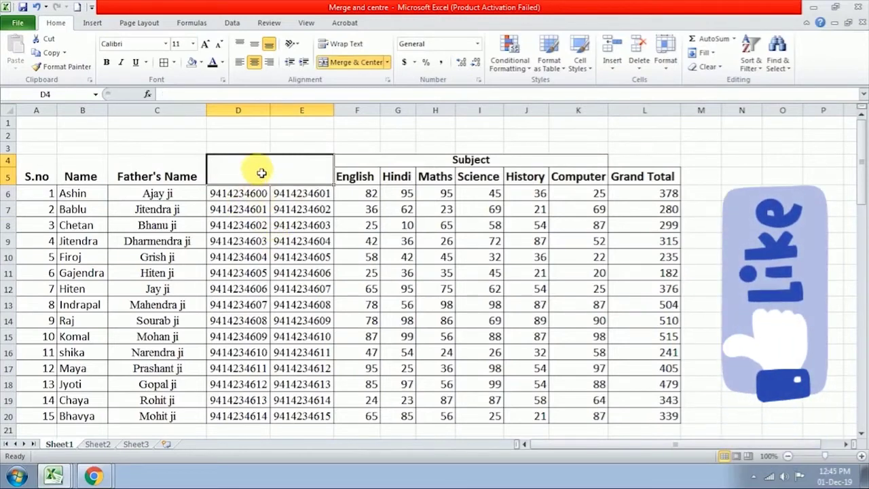
# Enter "Mobile No." as the heading in the merged cell D4 and format it as 16-point bold text
pyautogui.write('Mobile No.')
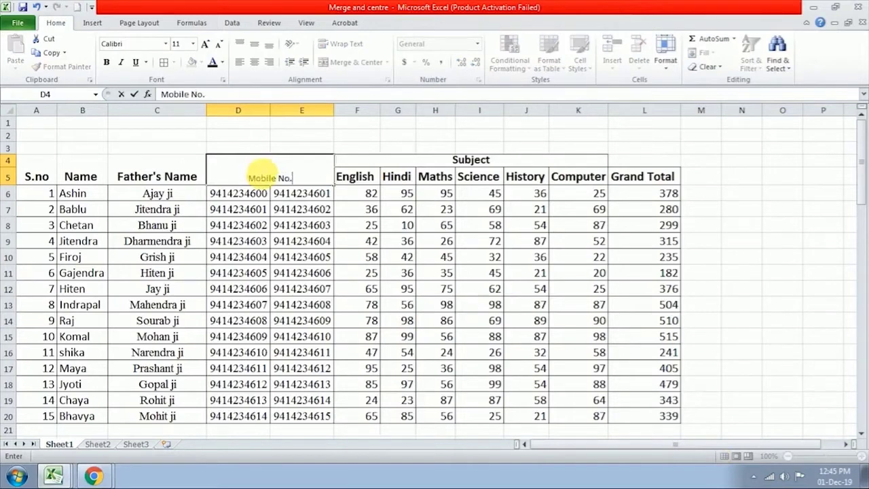
pyautogui.click(286, 273)
pyautogui.click(278, 178)
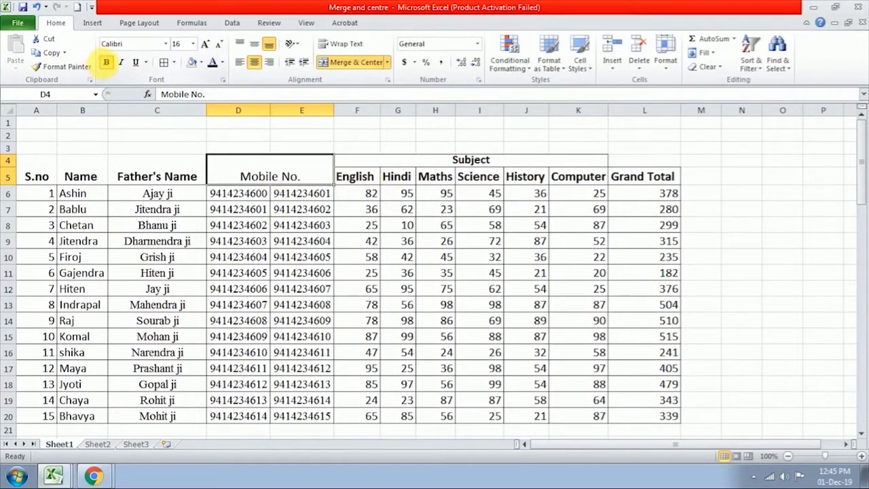
pyautogui.click(106, 62)
# Apply all borders to the merged header cells from S.no through Mobile No. (A4:E5)
pyautogui.click(159, 168)
pyautogui.moveTo(32, 168); pyautogui.dragTo(280, 171)
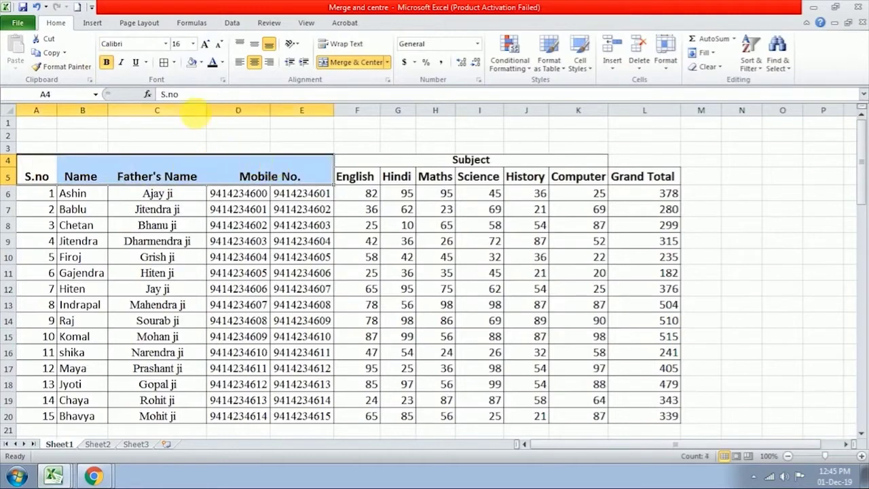
pyautogui.click(163, 64)
pyautogui.click(241, 239)
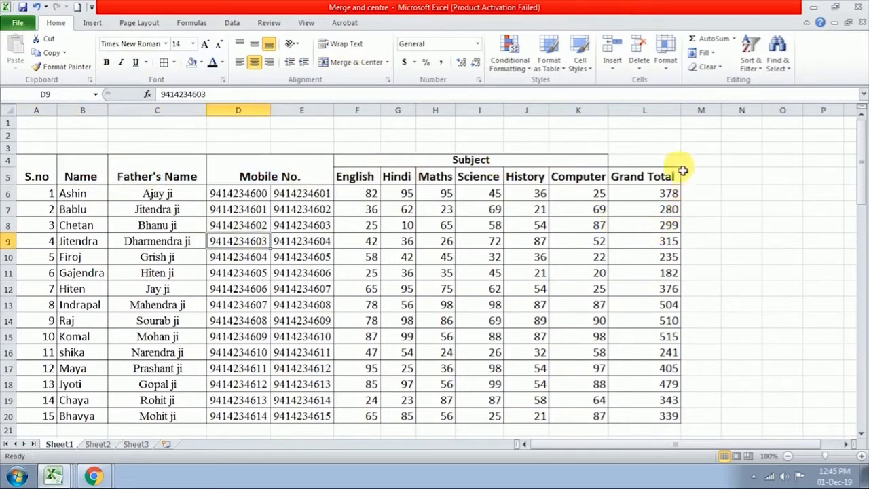
# Merge and center the Grand Total header with the blank cell above it (L4:L5)
pyautogui.moveTo(640, 163); pyautogui.dragTo(643, 173)
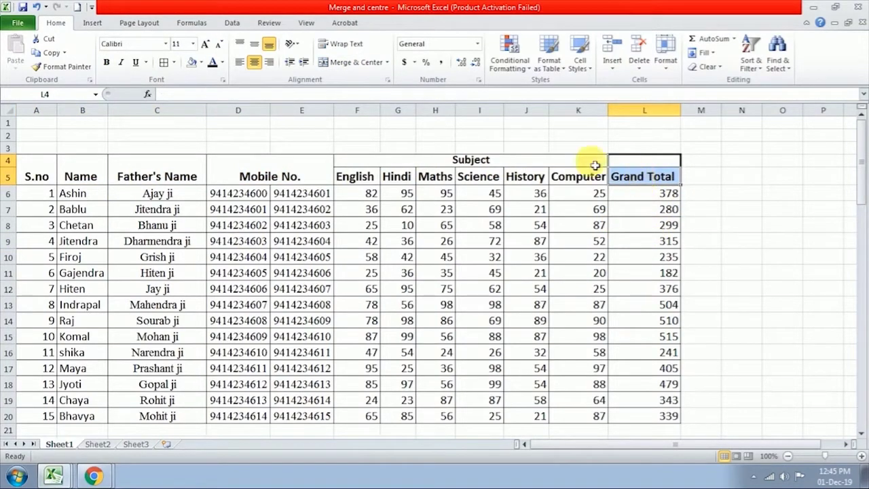
pyautogui.click(348, 63)
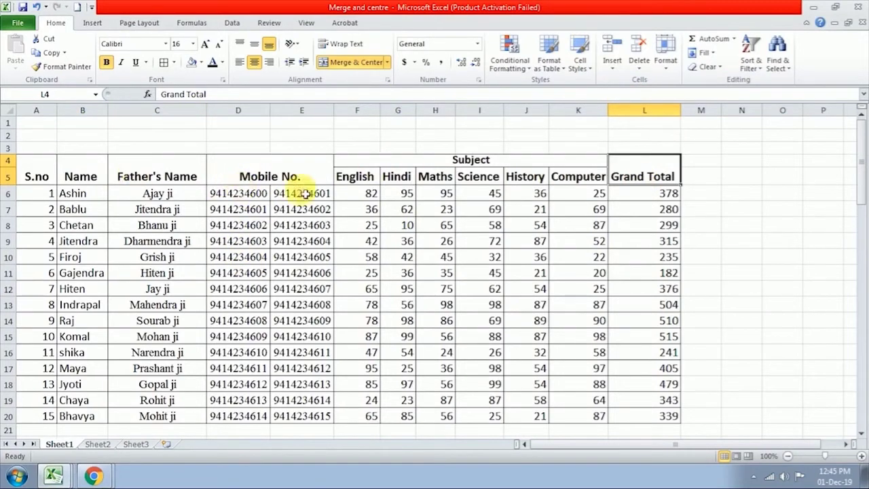
pyautogui.click(132, 132)
pyautogui.click(228, 134)
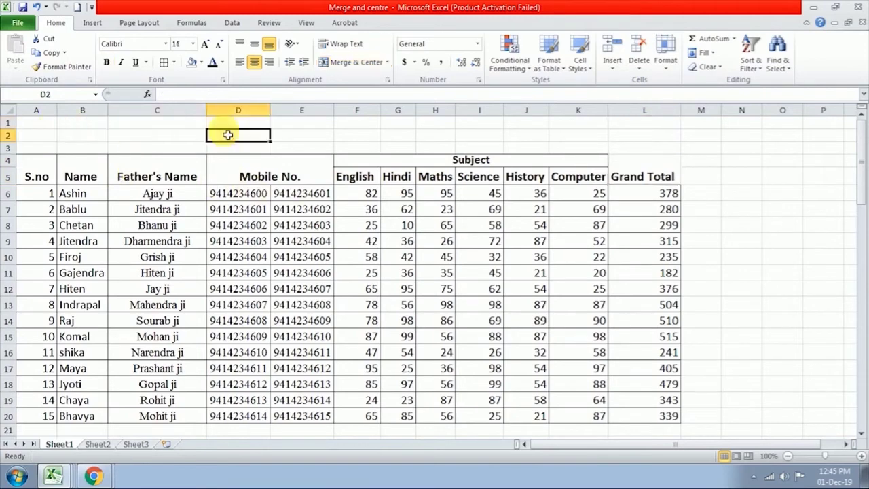
pyautogui.click(45, 131)
pyautogui.click(112, 146)
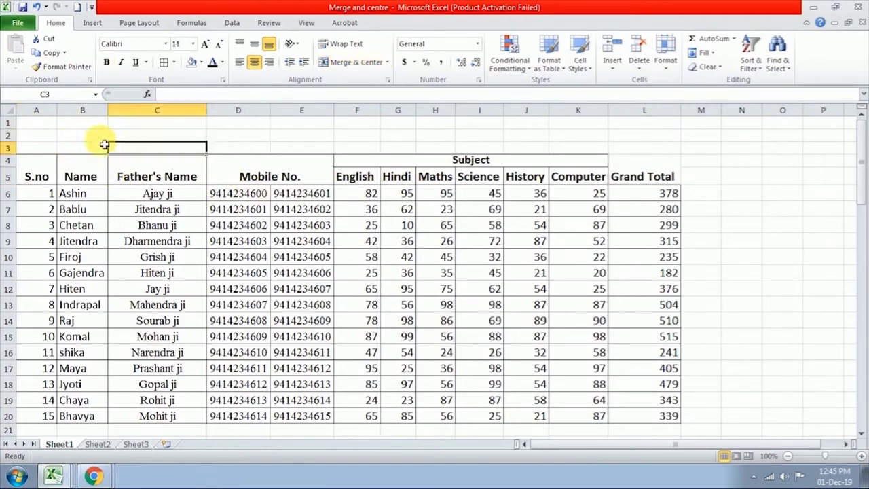
pyautogui.click(38, 127)
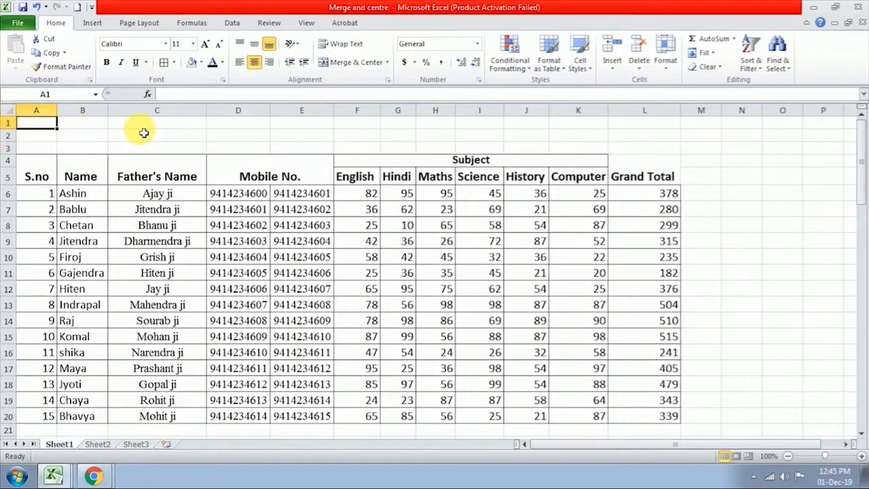
pyautogui.write('A')
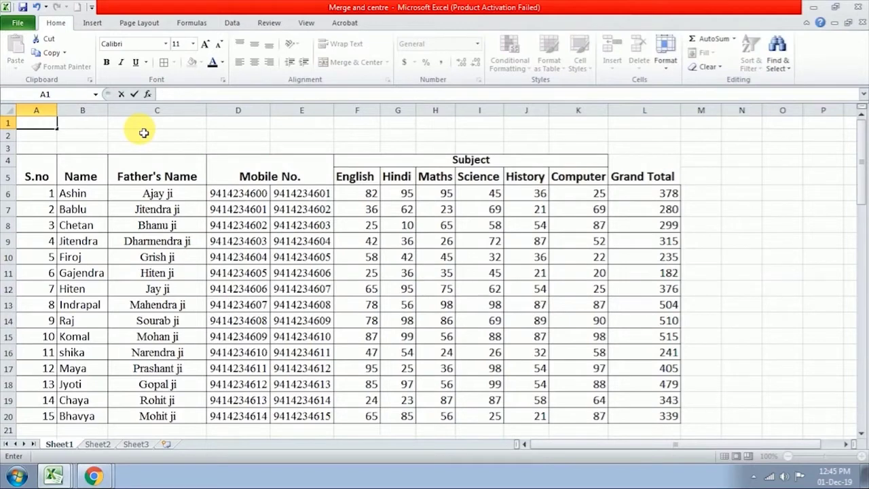
pyautogui.click(157, 225)
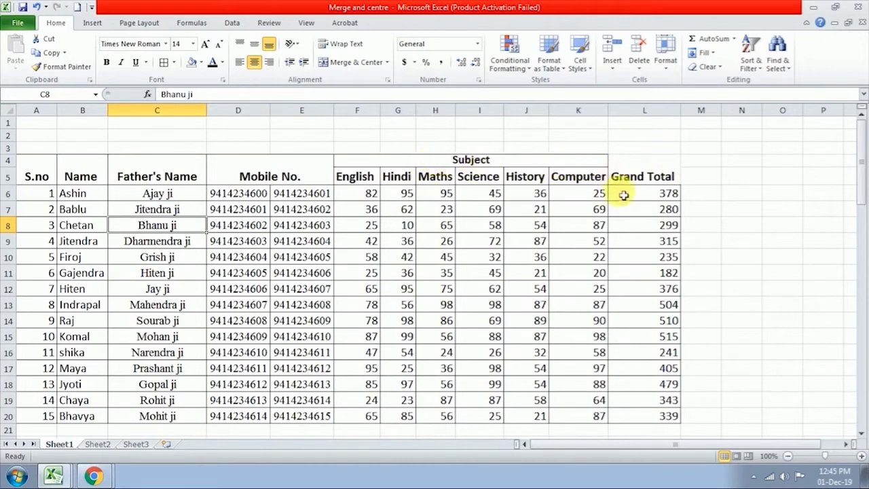
# Apply all borders to the merged Grand Total header cell
pyautogui.moveTo(644, 165); pyautogui.dragTo(644, 178)
pyautogui.click(350, 62)
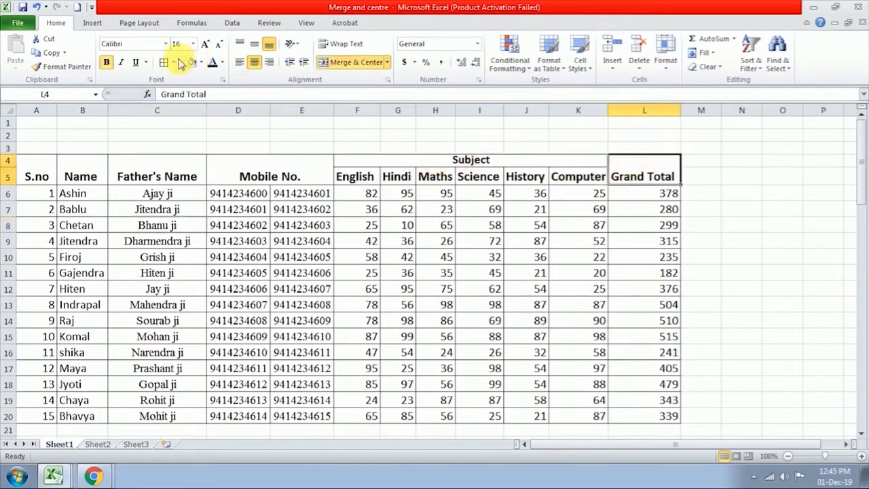
pyautogui.click(576, 241)
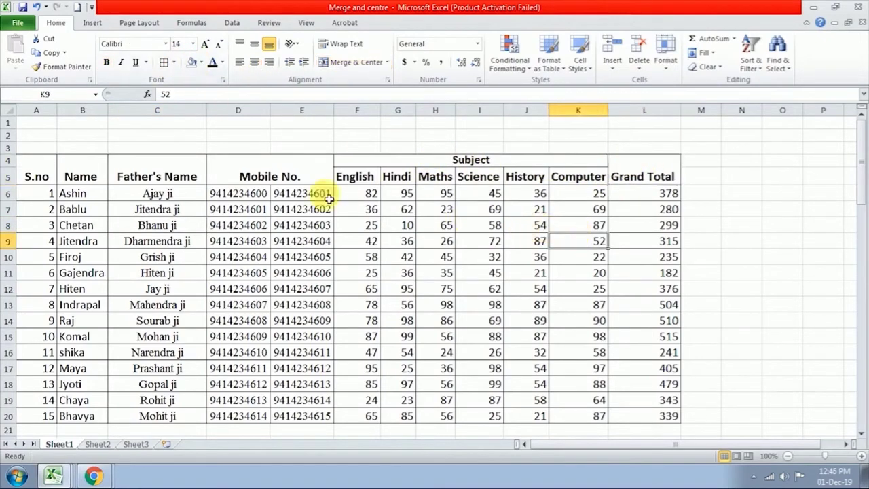
# Merge and center the blank range A1:L3 across the full width of the table
pyautogui.click(37, 128)
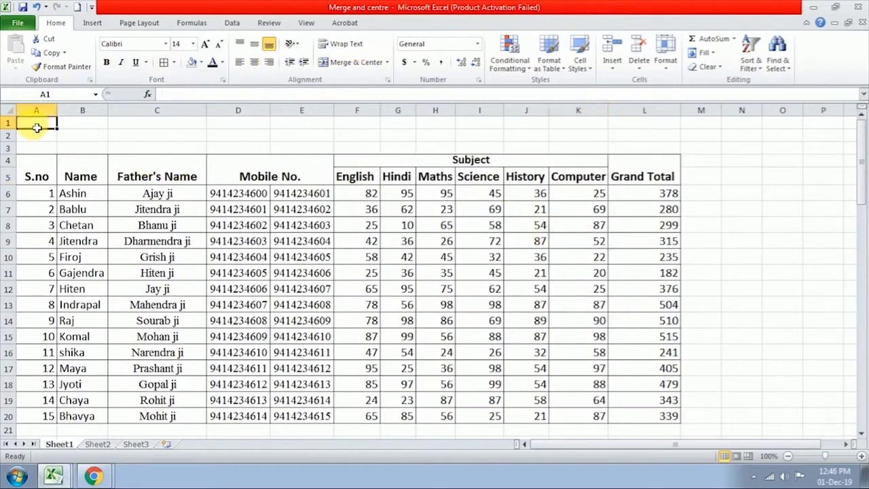
pyautogui.moveTo(38, 127); pyautogui.dragTo(645, 146)
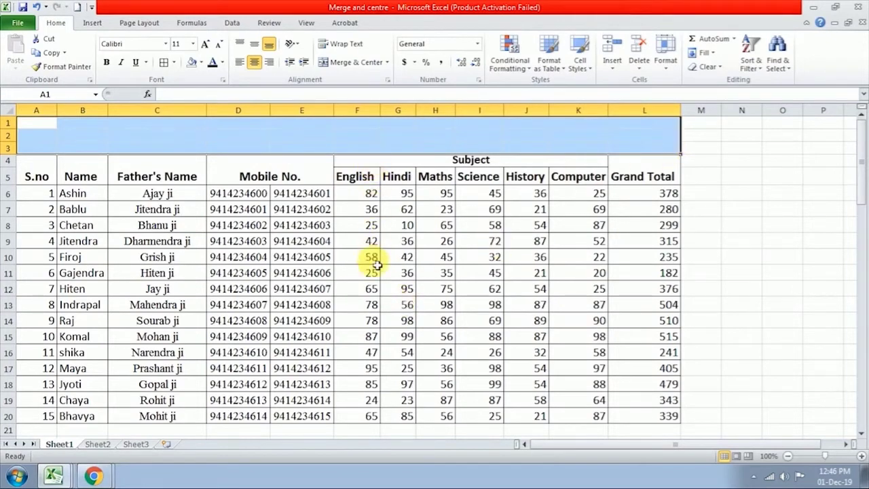
pyautogui.click(386, 63)
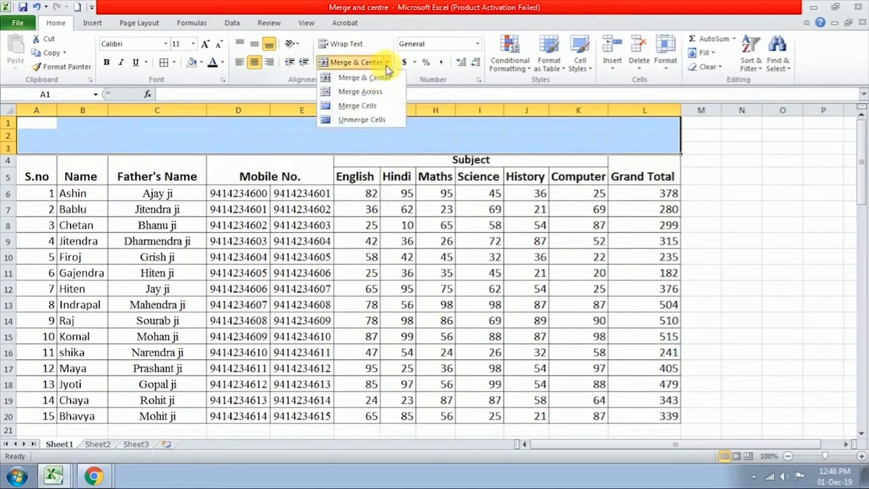
pyautogui.click(365, 80)
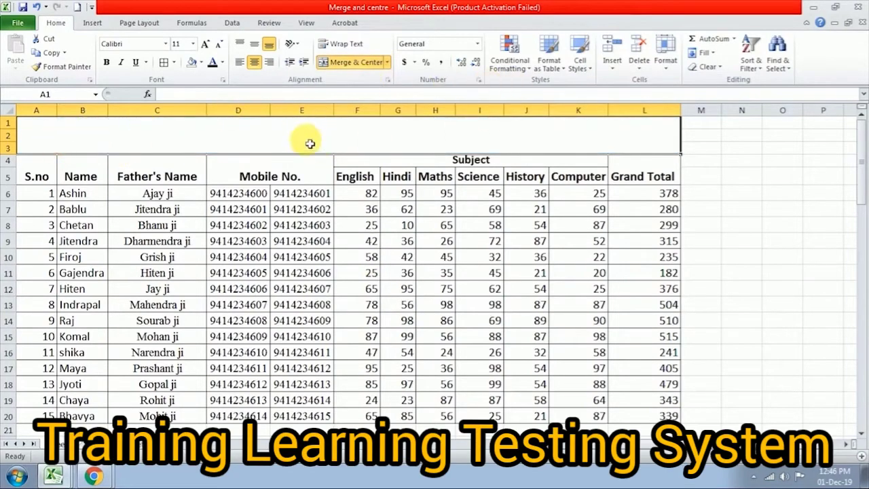
pyautogui.click(288, 210)
pyautogui.click(295, 131)
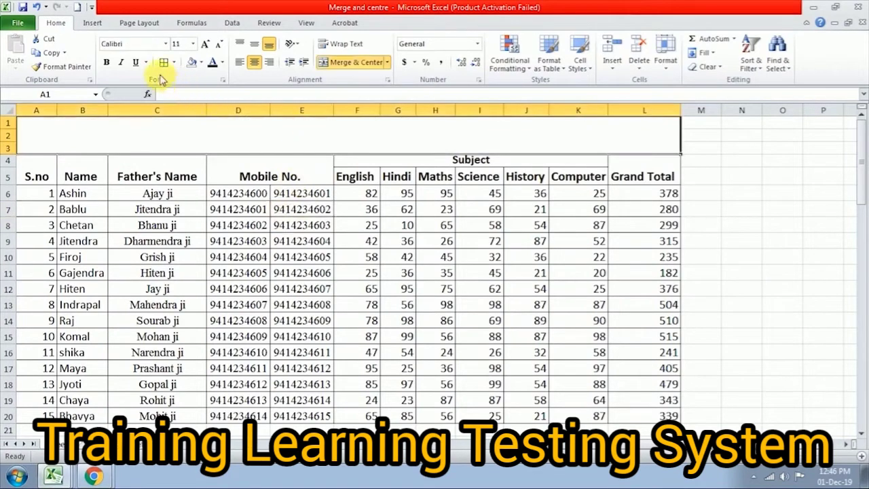
pyautogui.click(184, 209)
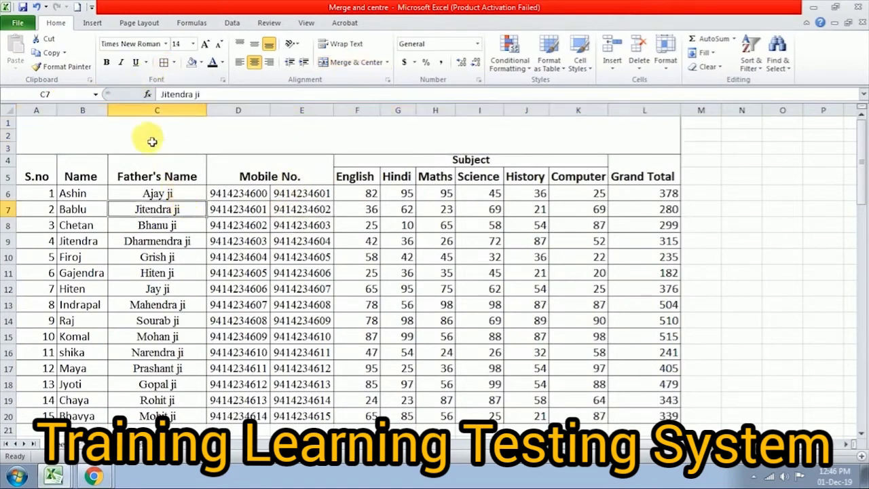
# Enter "Anil Computers" as the title in the merged cell above the table
pyautogui.click(299, 139)
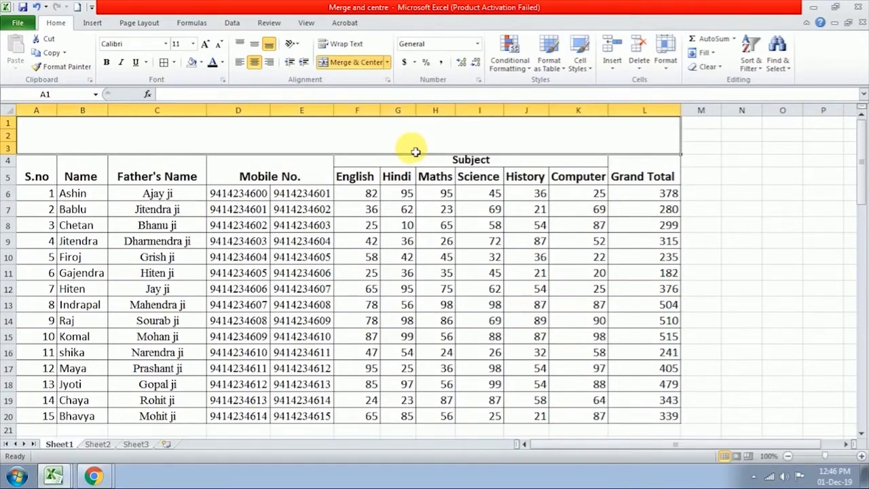
pyautogui.write('A')
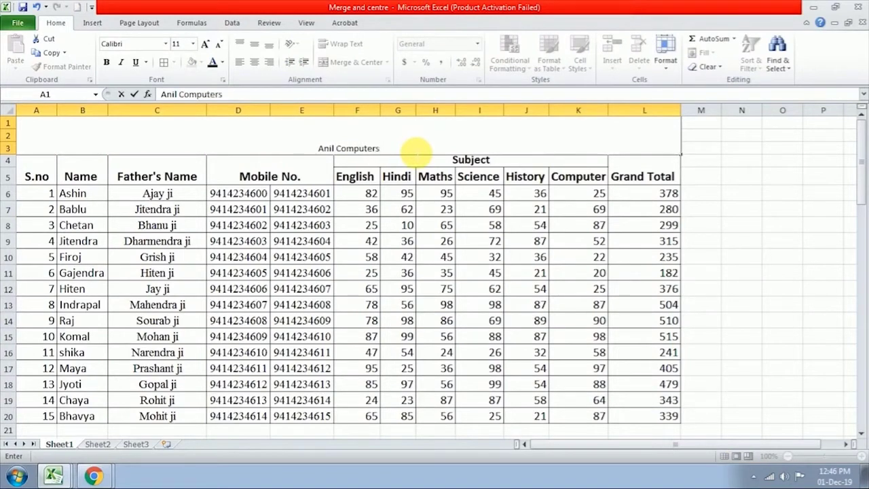
pyautogui.write('nil Computers')
pyautogui.click(368, 193)
# Enlarge the Anil Computers title to 36-point text
pyautogui.click(342, 148)
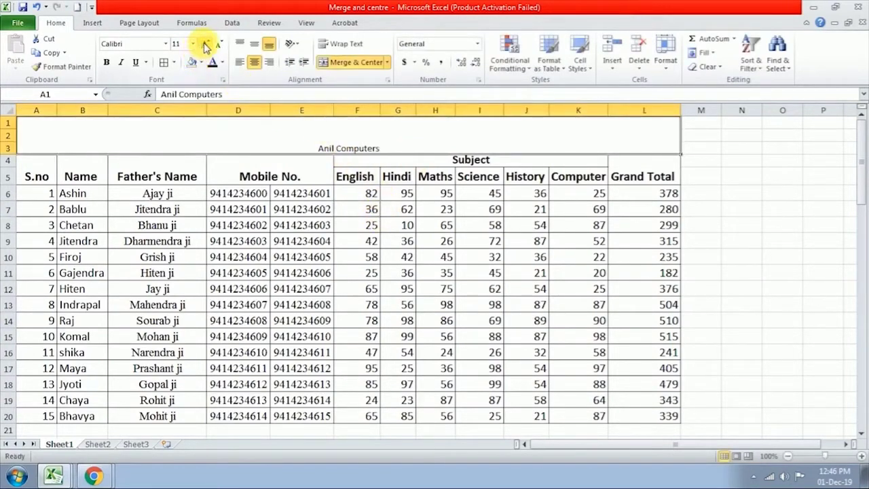
pyautogui.click(206, 45)
pyautogui.click(205, 44)
pyautogui.click(205, 45)
pyautogui.click(206, 45)
pyautogui.click(206, 45)
pyautogui.click(205, 45)
pyautogui.click(206, 45)
pyautogui.click(206, 45)
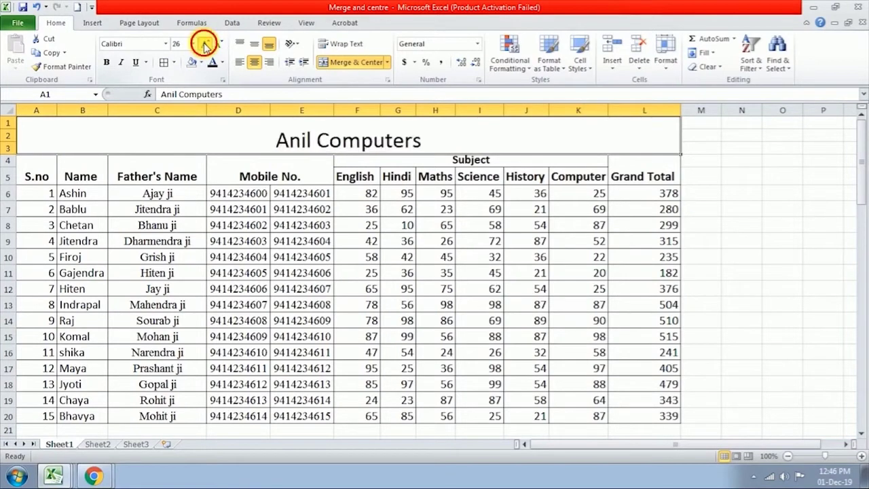
pyautogui.click(205, 45)
pyautogui.click(205, 45)
pyautogui.click(205, 45)
pyautogui.click(219, 44)
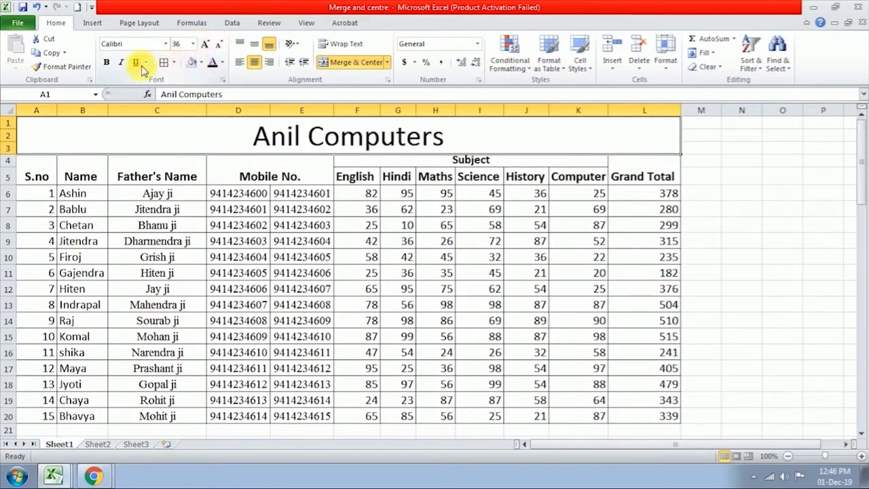
# Make the Anil Computers title text bold
pyautogui.click(106, 62)
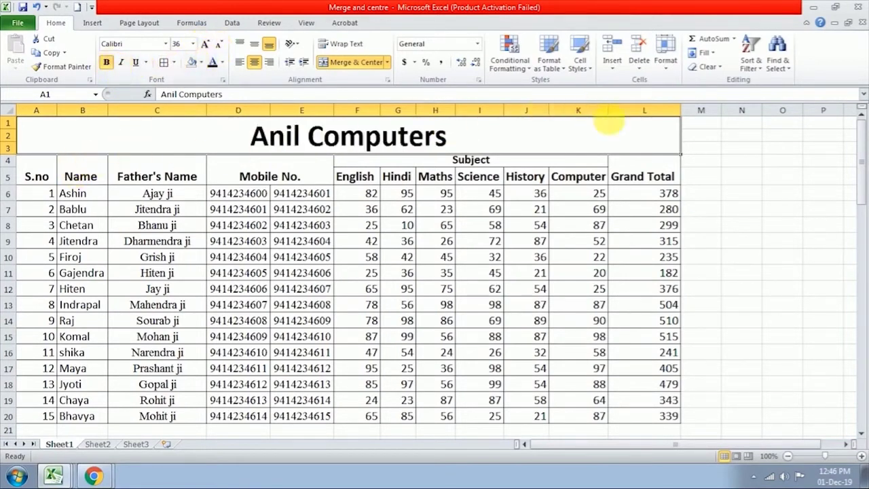
pyautogui.click(470, 279)
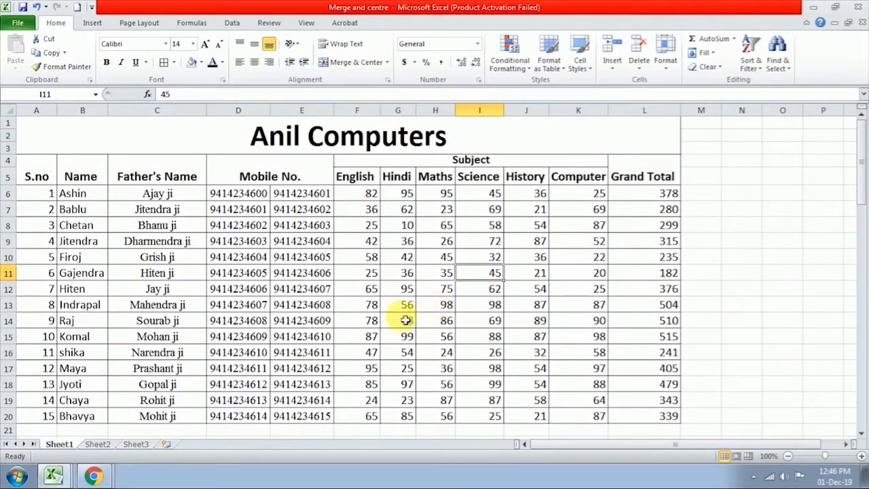
# Unmerge the Anil Computers title cell above the marks table back into separate cells
pyautogui.click(387, 63)
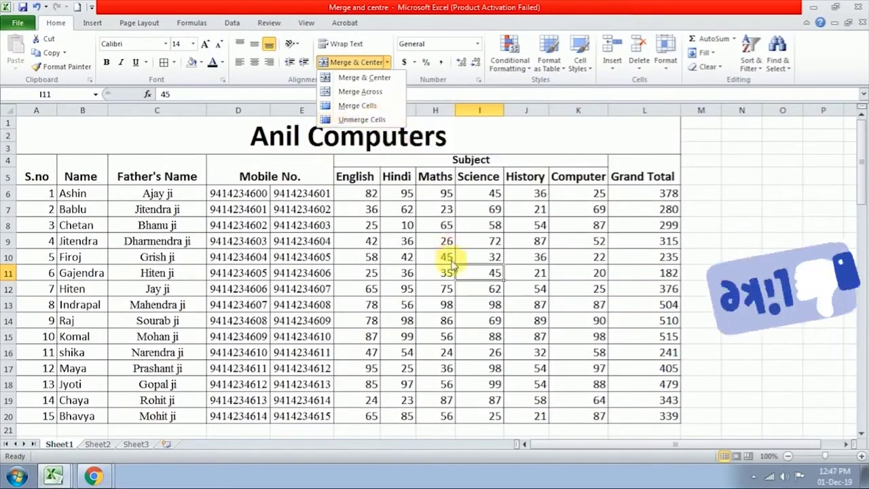
pyautogui.click(272, 206)
pyautogui.click(189, 140)
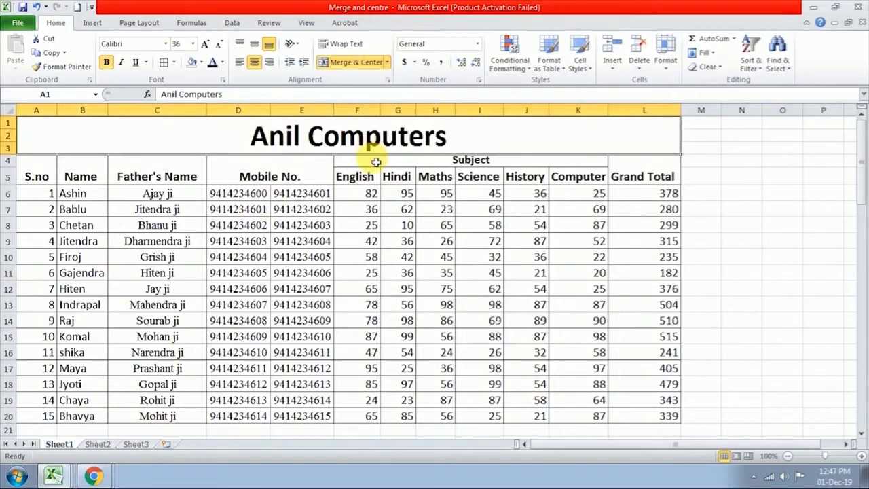
pyautogui.click(387, 62)
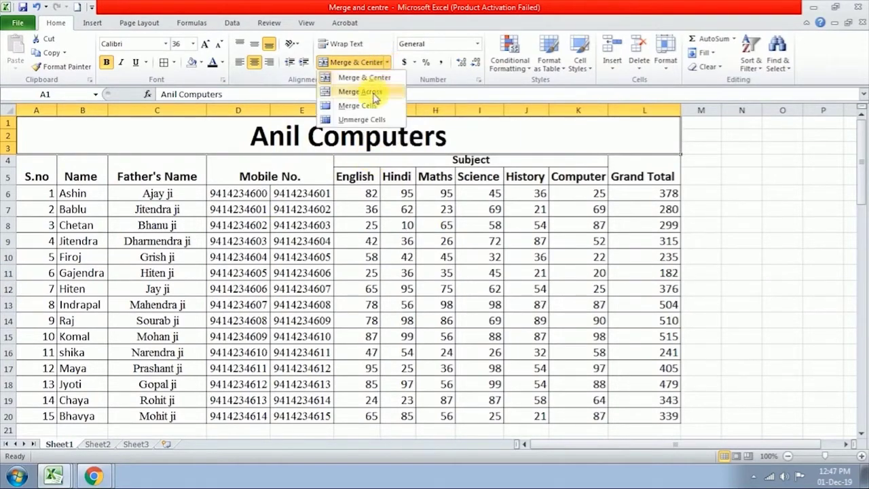
pyautogui.click(365, 121)
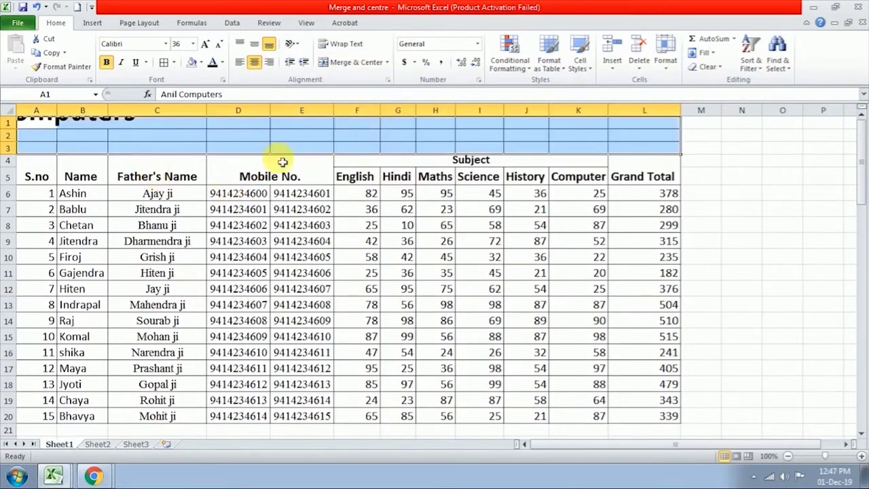
# Delete the blank sheet row 3 above the column headings
pyautogui.click(80, 150)
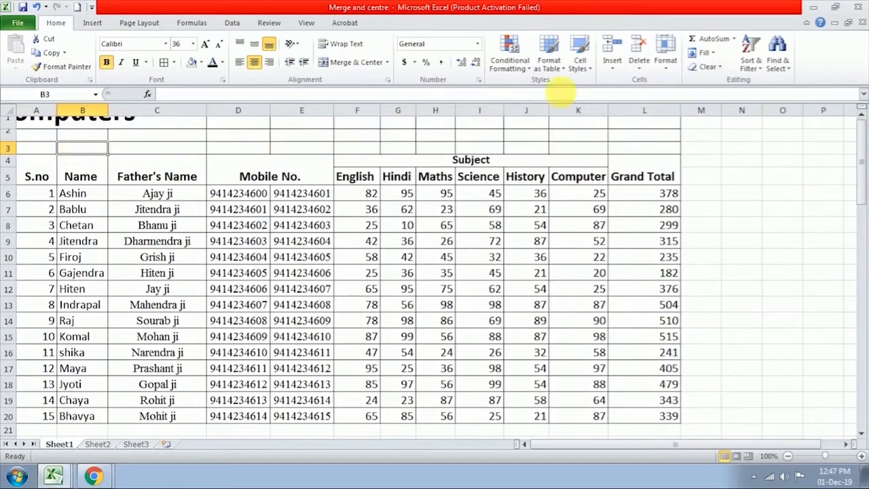
pyautogui.click(636, 72)
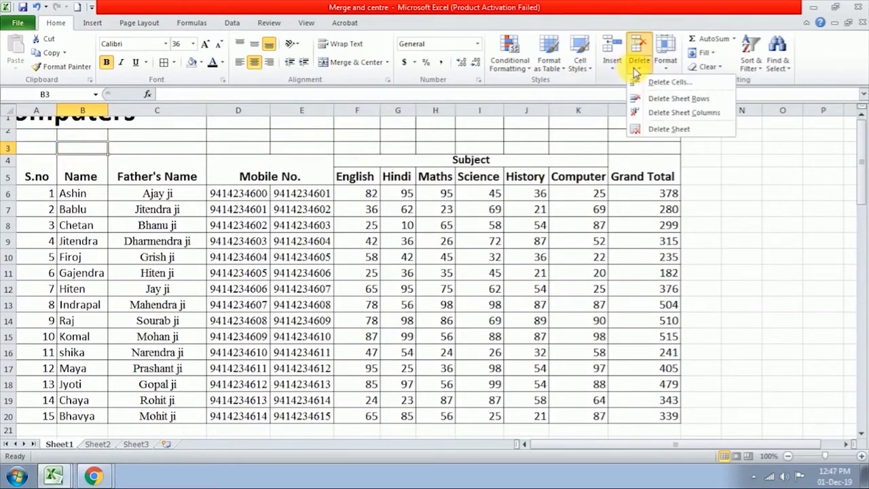
pyautogui.click(678, 98)
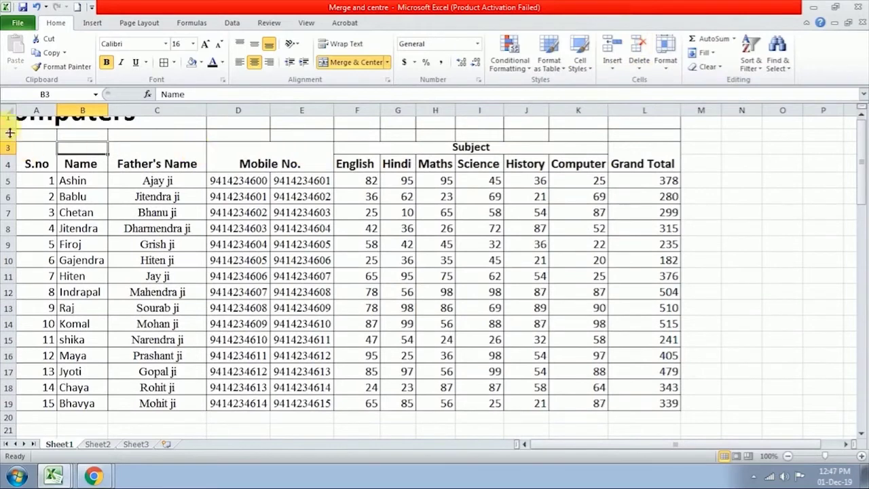
# Merge and center A1:L2 over the table and make row 1 taller to fit the Anil Computers title
pyautogui.moveTo(32, 123); pyautogui.dragTo(649, 135)
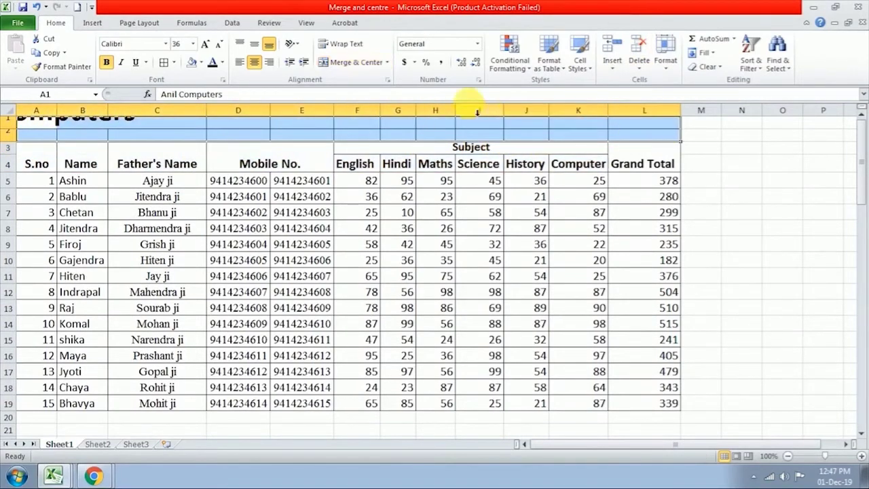
pyautogui.click(386, 62)
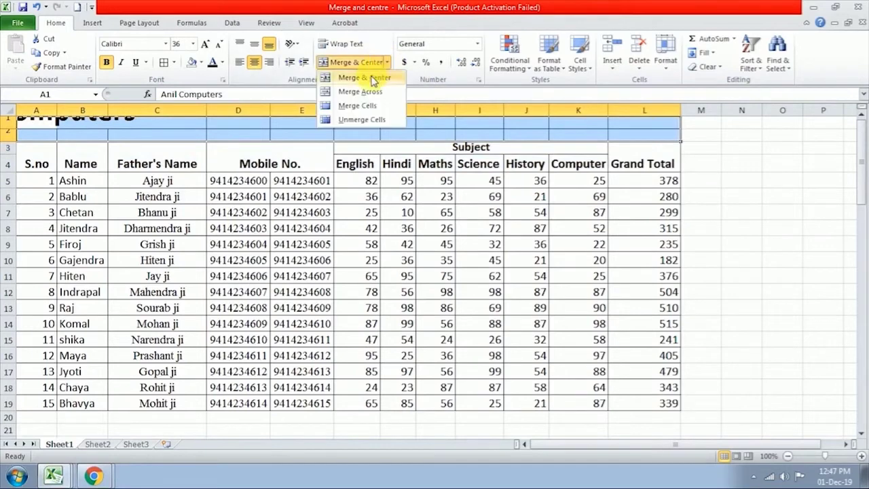
pyautogui.click(363, 77)
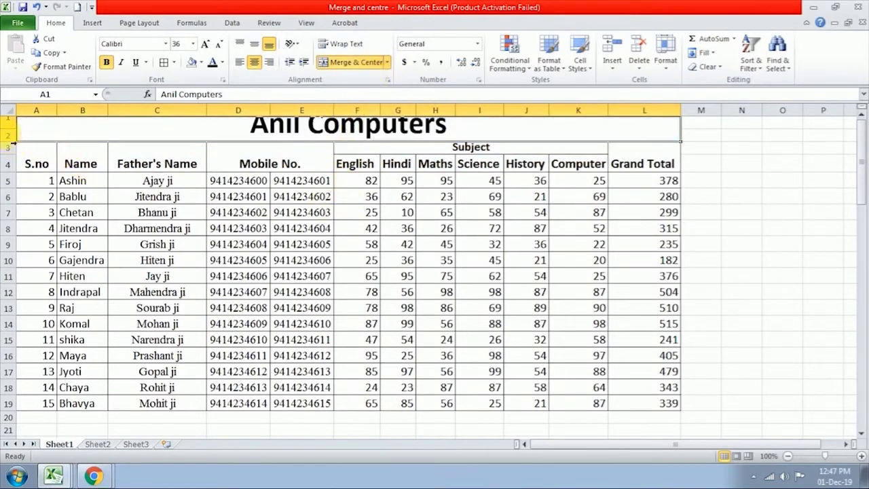
pyautogui.moveTo(12, 137); pyautogui.dragTo(11, 144)
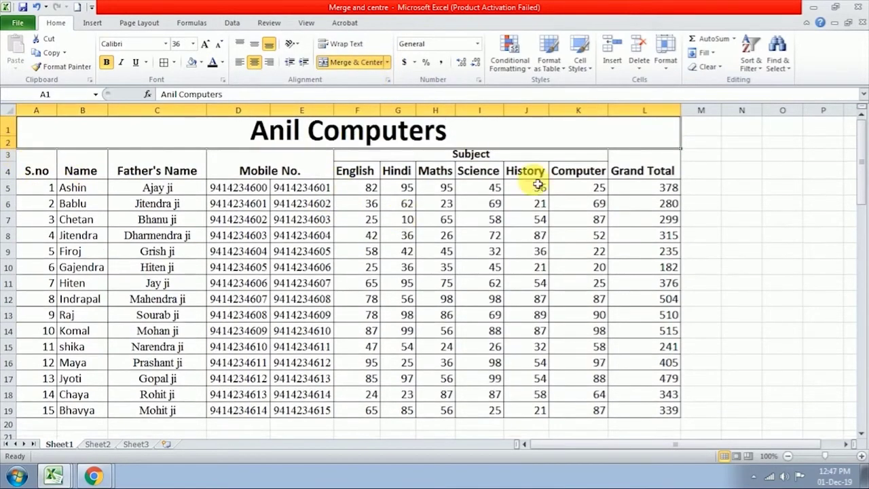
pyautogui.click(354, 265)
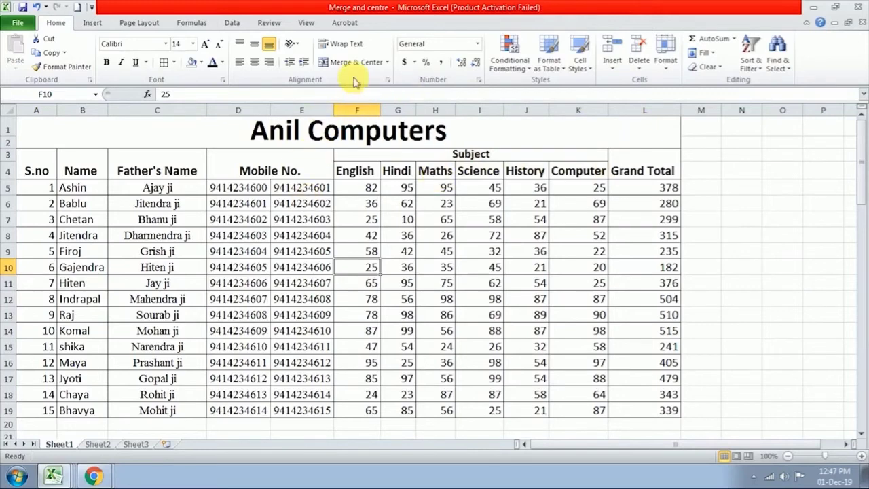
pyautogui.click(388, 62)
pyautogui.click(296, 249)
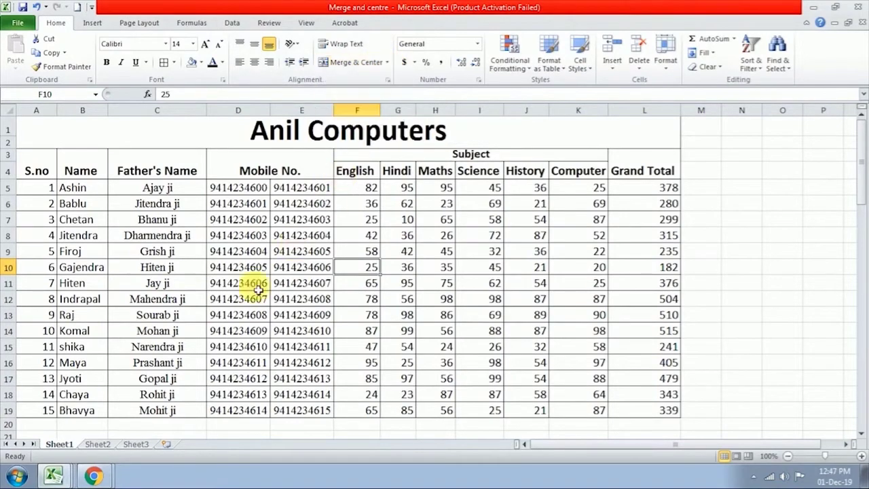
# Switch to Sheet2 and examine how the Particular column entries span several merged columns
pyautogui.click(105, 444)
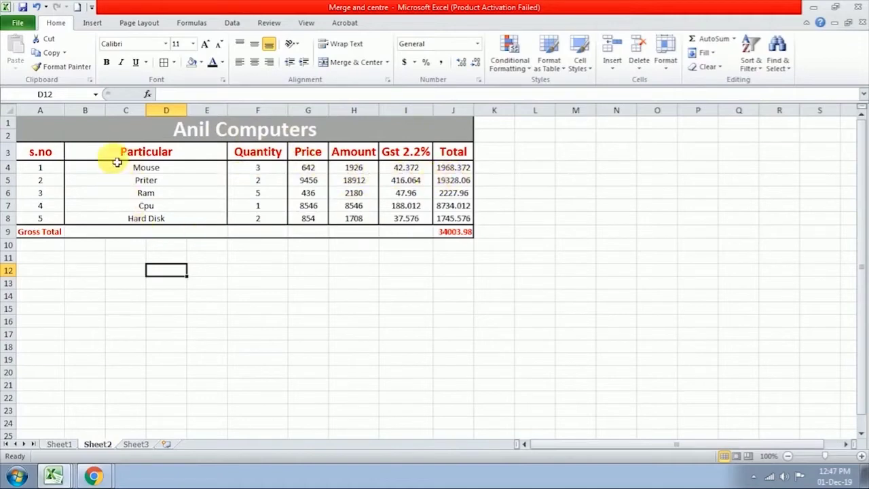
pyautogui.click(111, 194)
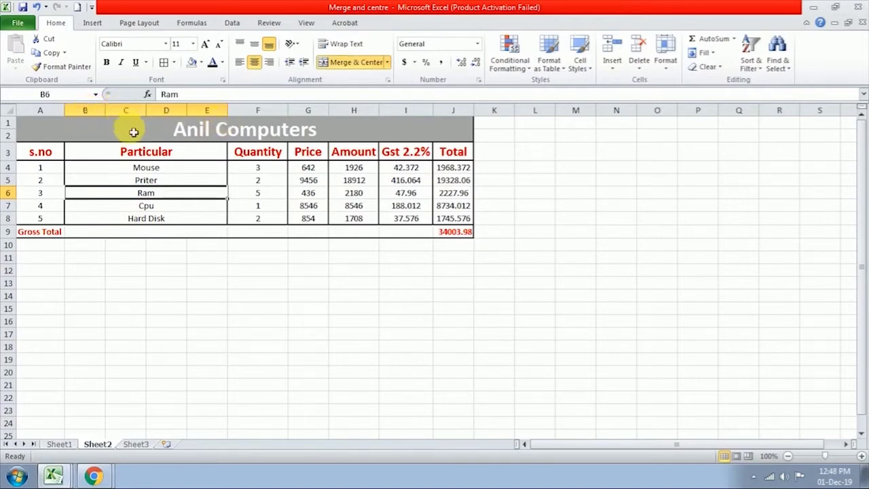
pyautogui.click(109, 168)
pyautogui.click(108, 181)
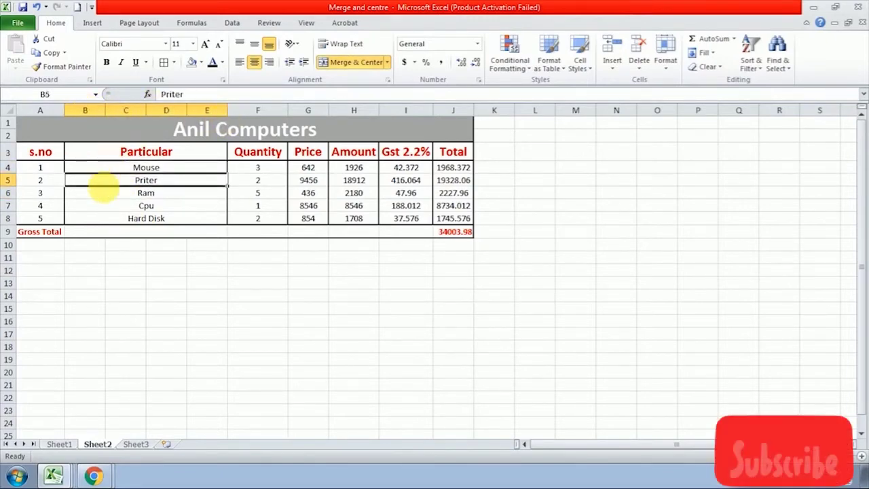
pyautogui.click(113, 205)
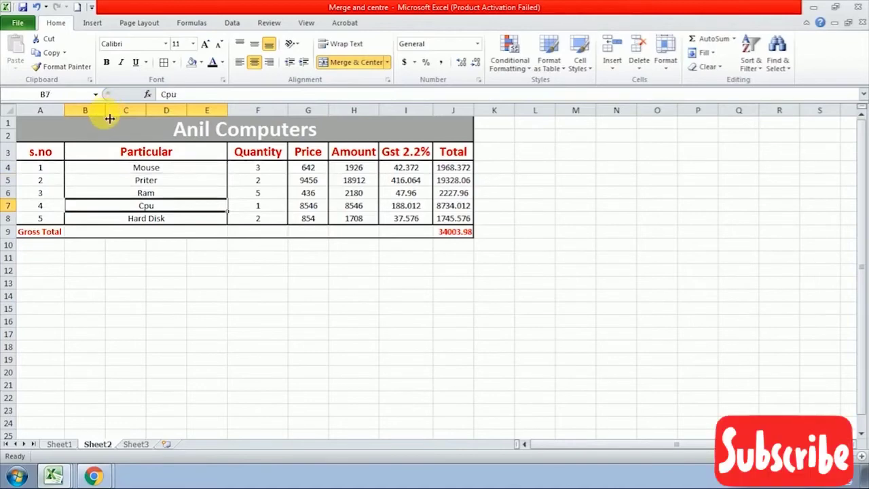
# Enter "Particular" in blank cell C13 below the bill table
pyautogui.click(130, 285)
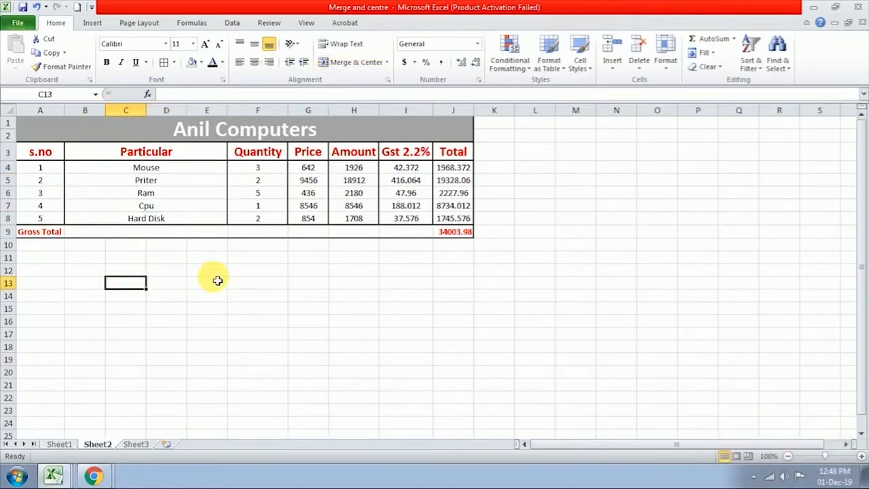
pyautogui.write('Particular')
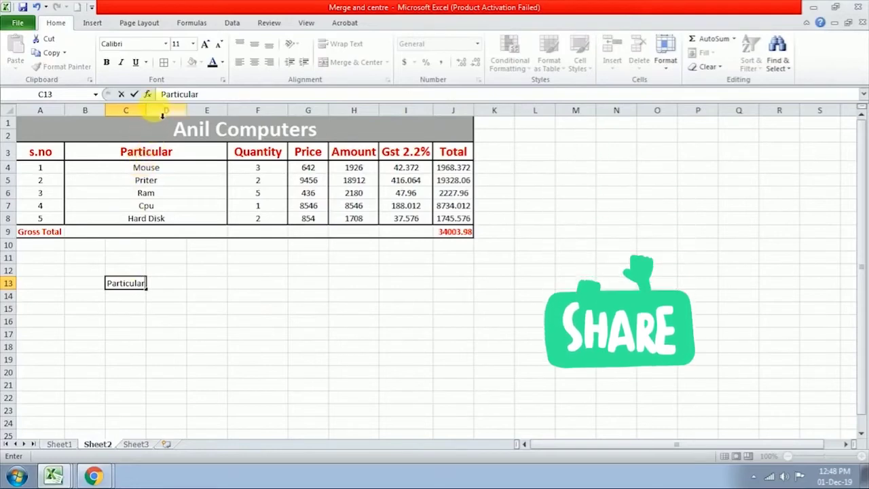
pyautogui.click(152, 248)
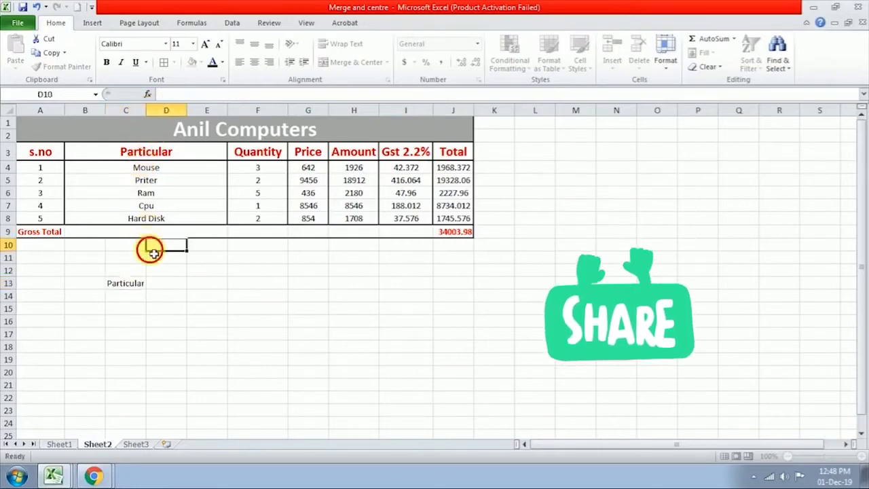
# Widen column C slightly and clear the trial text from C13
pyautogui.click(128, 283)
pyautogui.moveTo(152, 114); pyautogui.dragTo(160, 130)
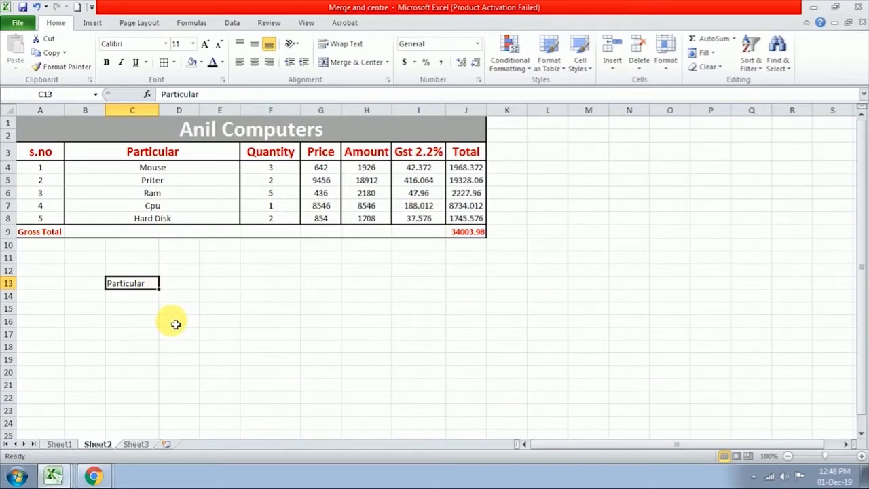
pyautogui.press('Delete')
pyautogui.click(227, 320)
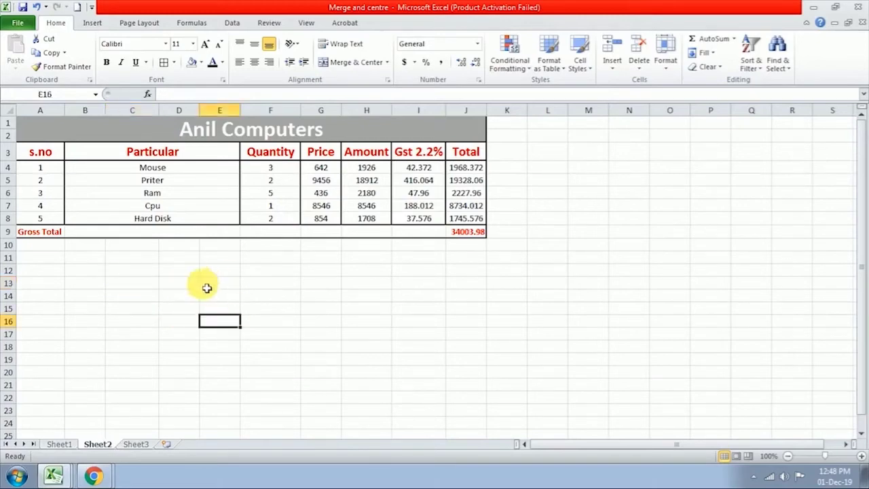
# Apply Merge Across to the blank range D13:G19 below the bill table
pyautogui.moveTo(184, 284); pyautogui.dragTo(337, 361)
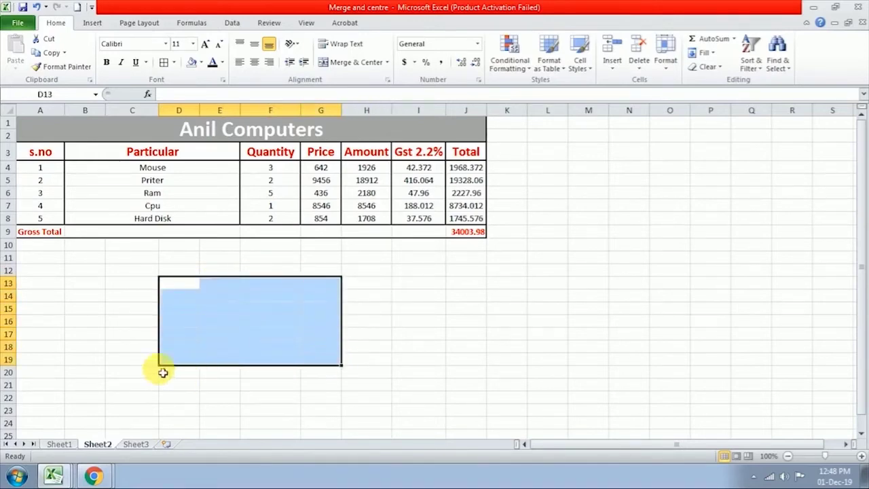
pyautogui.click(386, 63)
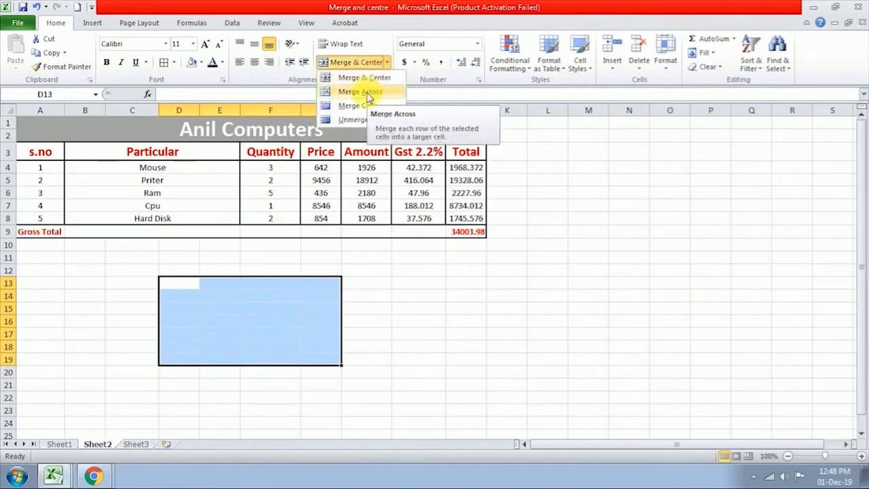
pyautogui.click(367, 92)
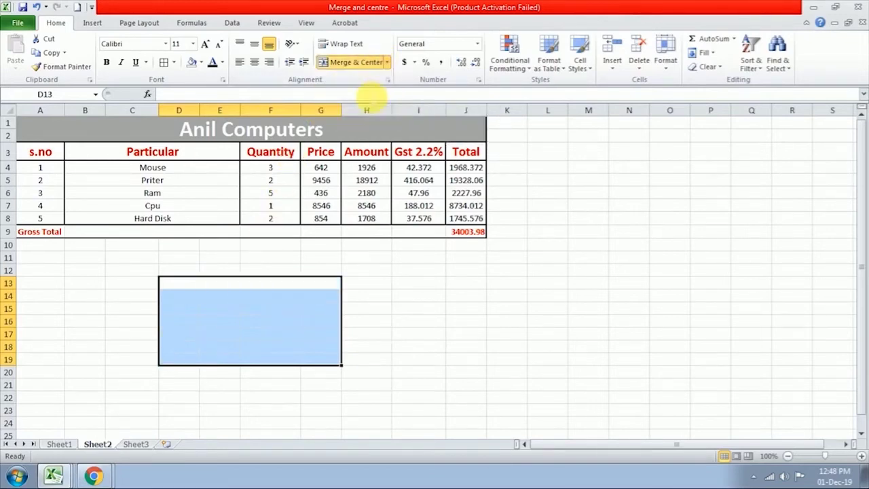
# Check row by row how the cells in D13:G19 were merged by selecting them individually
pyautogui.click(185, 285)
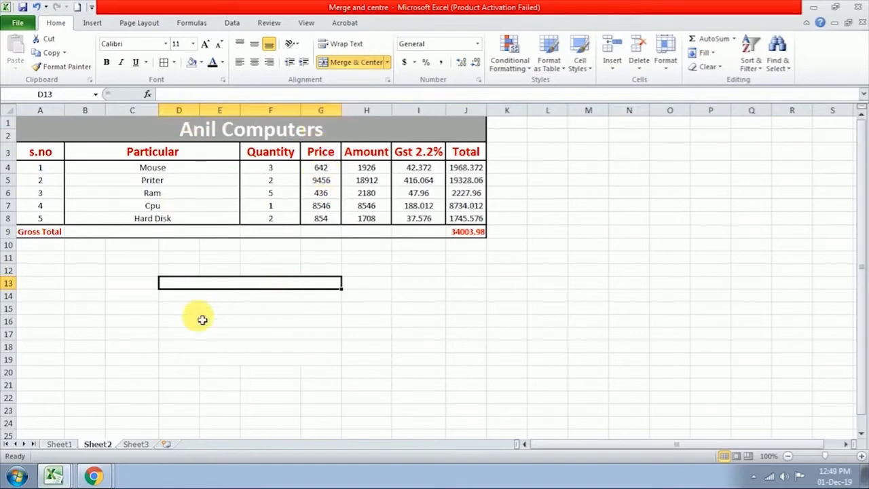
pyautogui.click(209, 296)
pyautogui.click(215, 308)
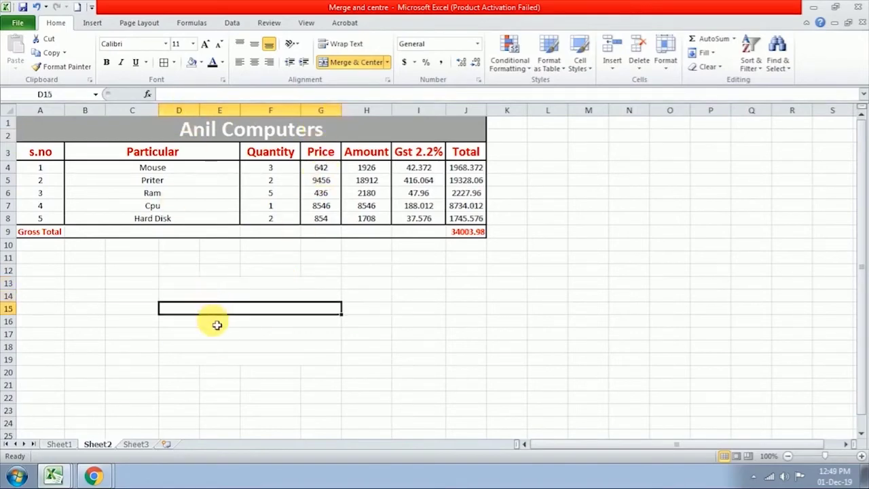
pyautogui.click(213, 322)
pyautogui.click(216, 334)
pyautogui.click(211, 348)
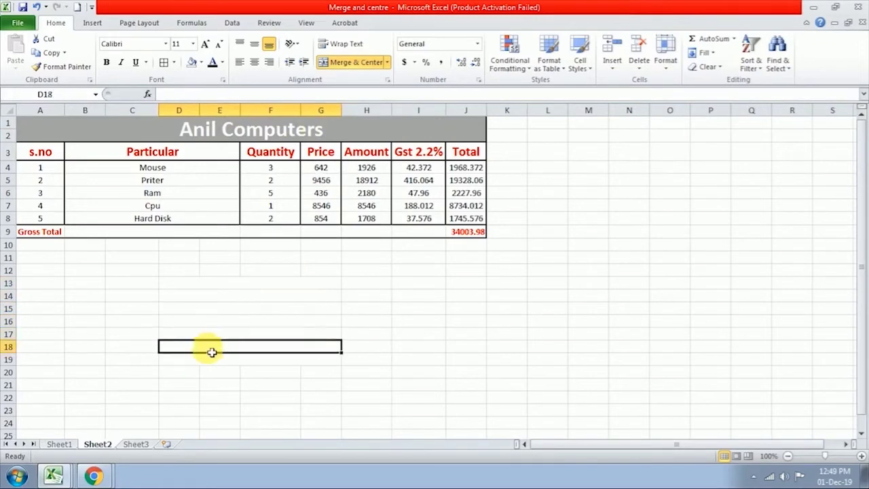
pyautogui.click(205, 360)
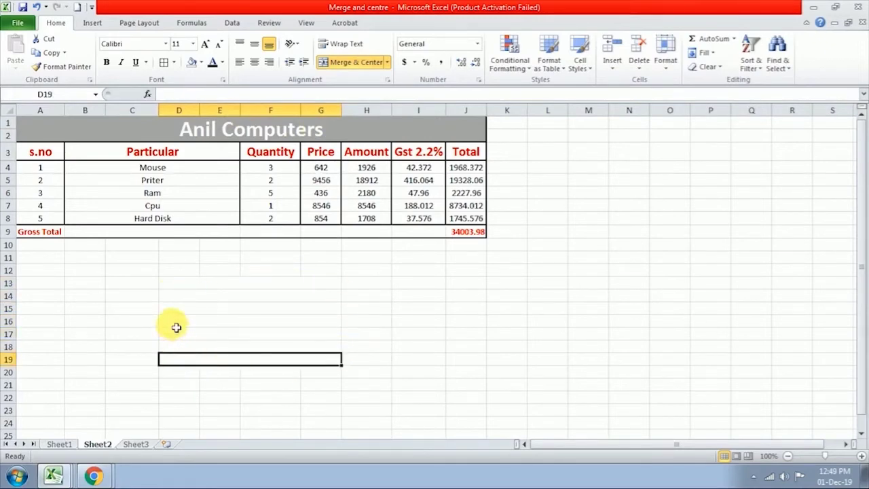
pyautogui.click(190, 284)
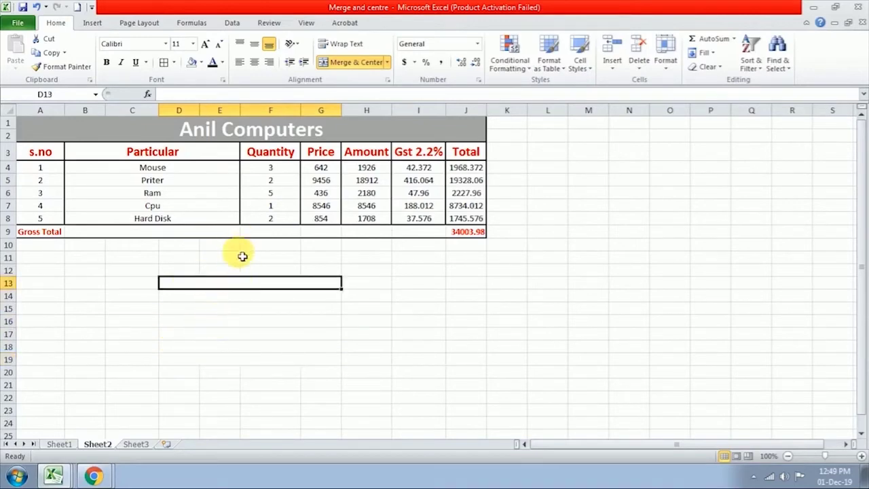
pyautogui.moveTo(203, 298); pyautogui.dragTo(204, 309)
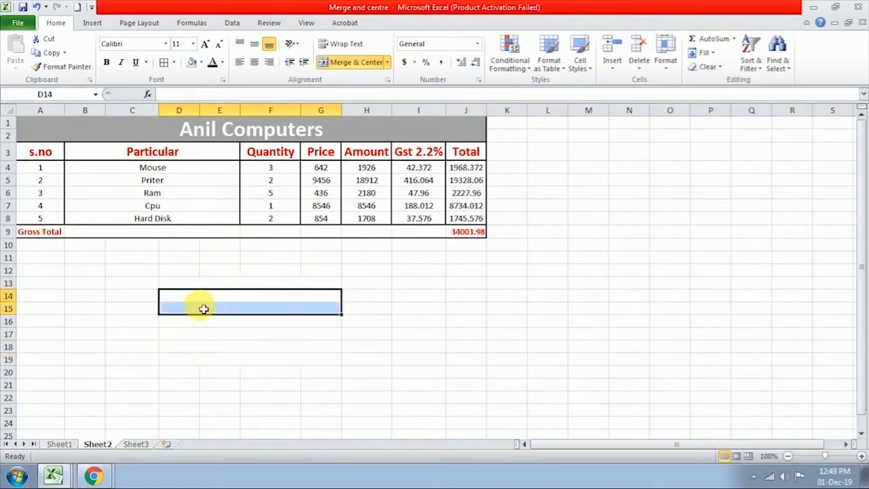
pyautogui.click(203, 308)
# Enter "Particular", "Mouse" and "Printer" in the merged rows 13, 14 and 15 below the bill table
pyautogui.click(205, 285)
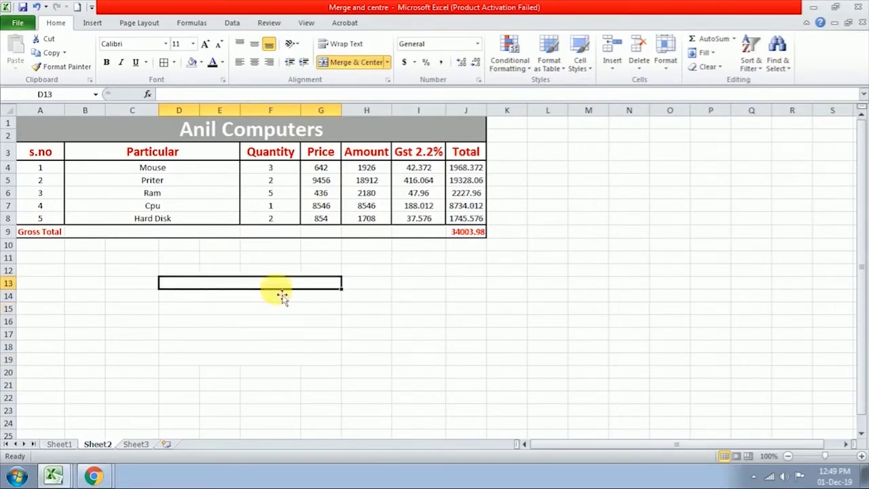
pyautogui.write('Particular')
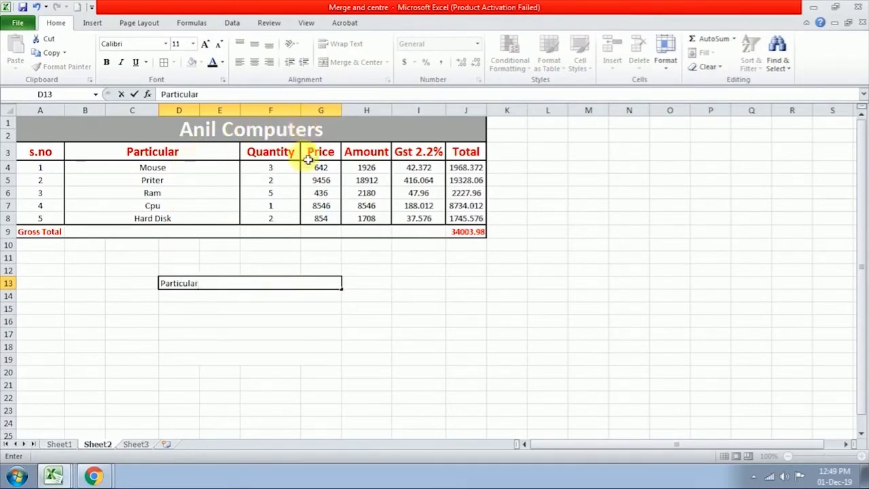
pyautogui.click(233, 298)
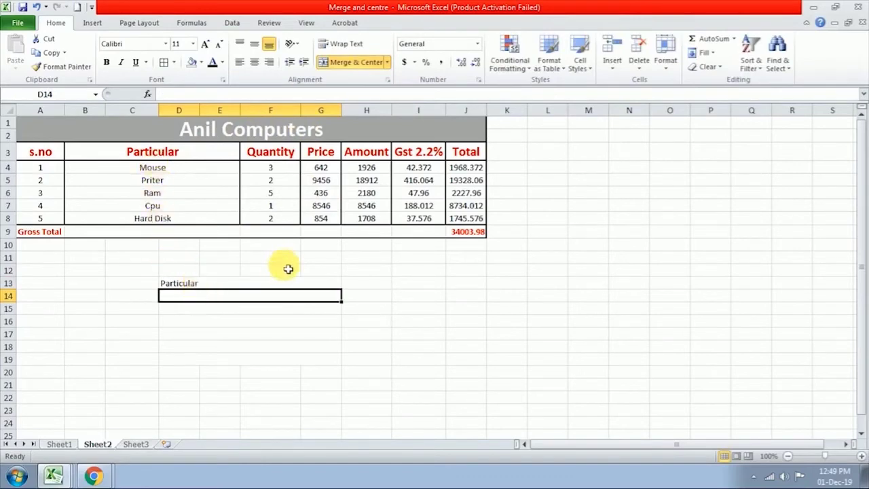
pyautogui.write('Mouse')
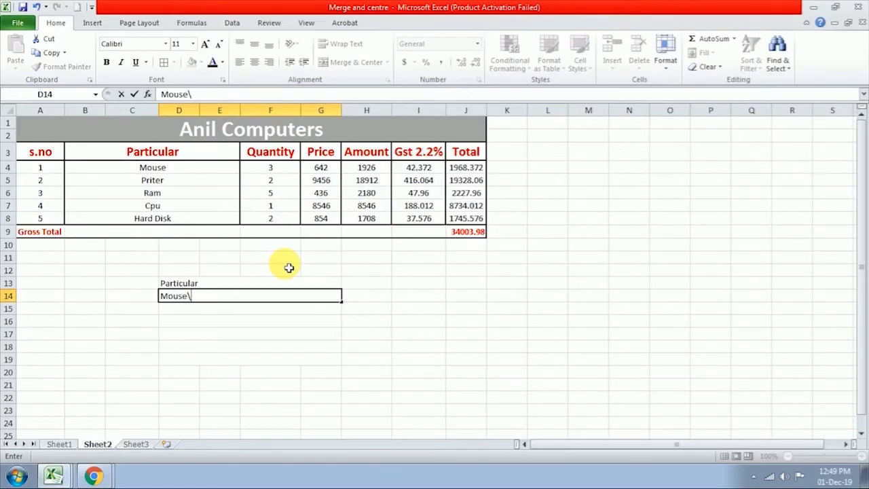
pyautogui.press('Return')
pyautogui.write('Printer')
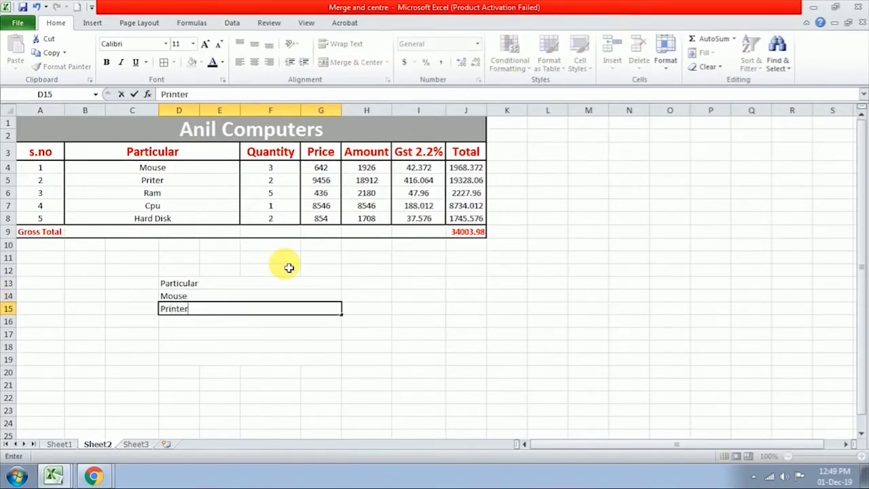
pyautogui.click(219, 368)
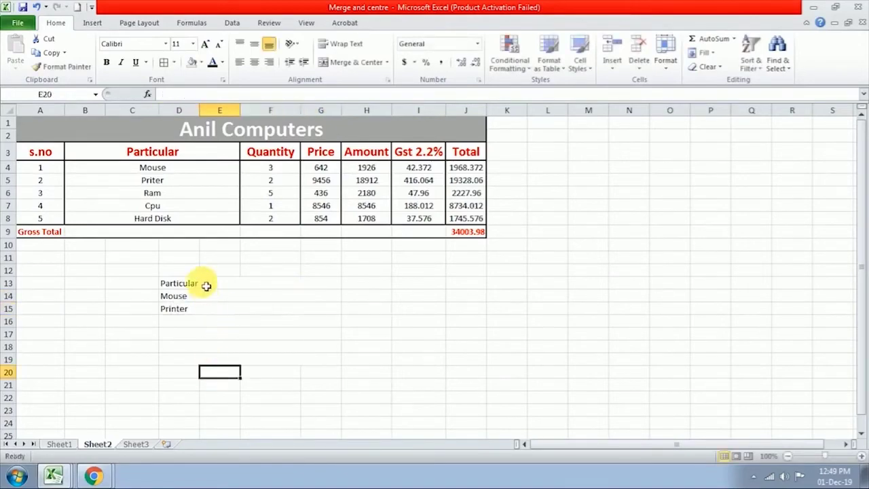
# Center the contents of the merged rows D13:G18 both vertically and horizontally
pyautogui.moveTo(204, 283); pyautogui.dragTo(204, 345)
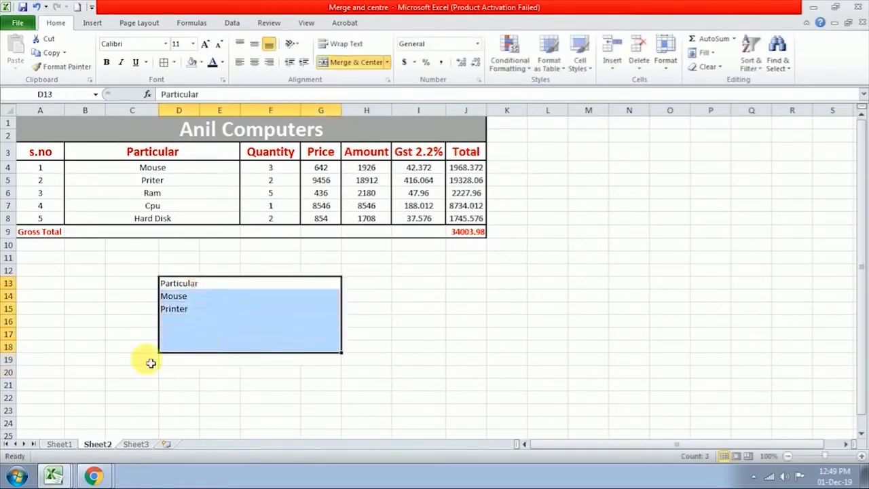
pyautogui.click(254, 46)
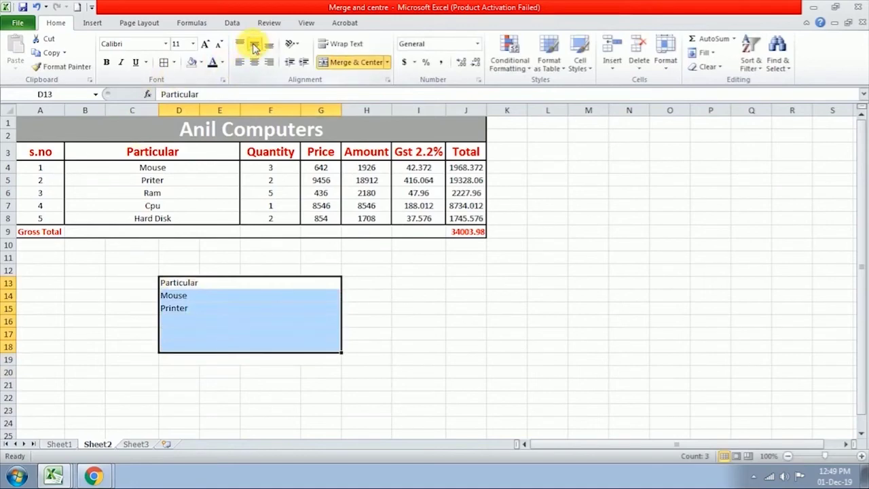
pyautogui.click(254, 61)
pyautogui.click(302, 317)
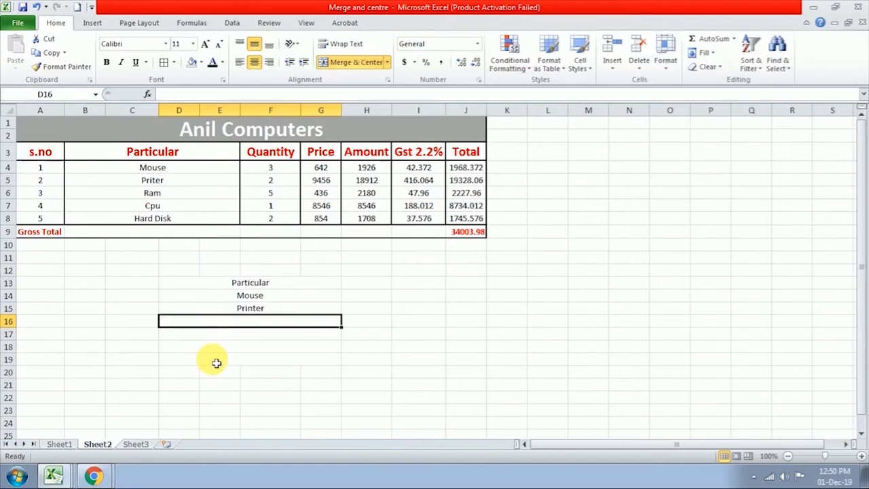
# Unmerge all the row-wise merged cells in D13:G19
pyautogui.click(175, 286)
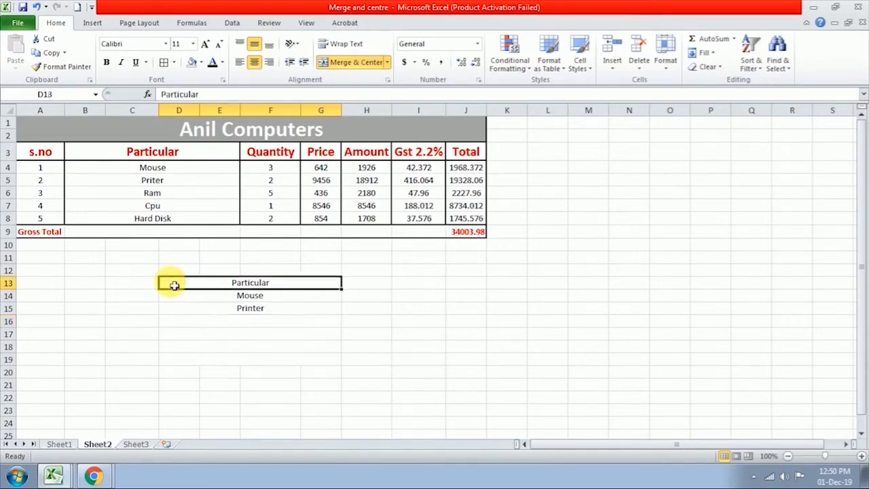
pyautogui.moveTo(174, 285); pyautogui.dragTo(182, 360)
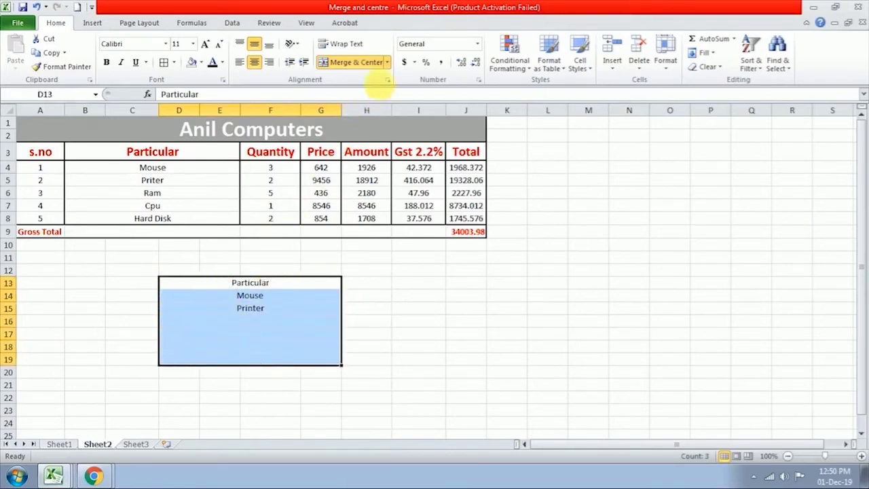
pyautogui.click(387, 64)
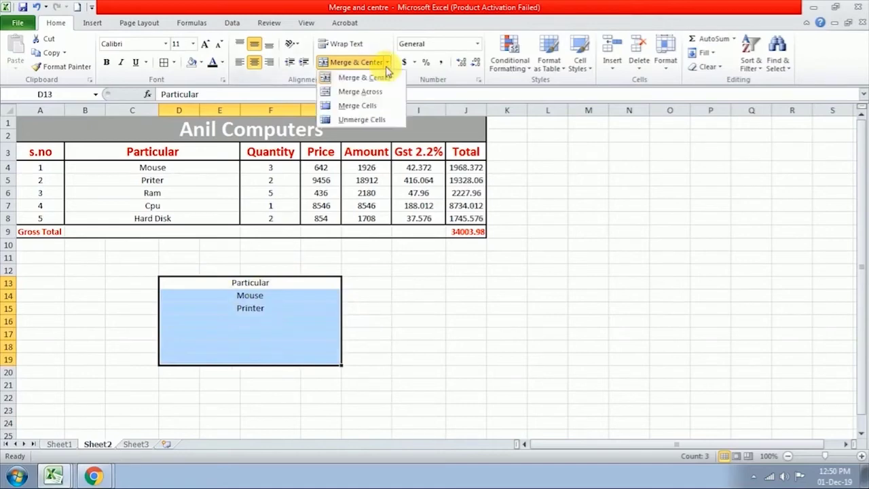
pyautogui.click(378, 121)
pyautogui.click(249, 324)
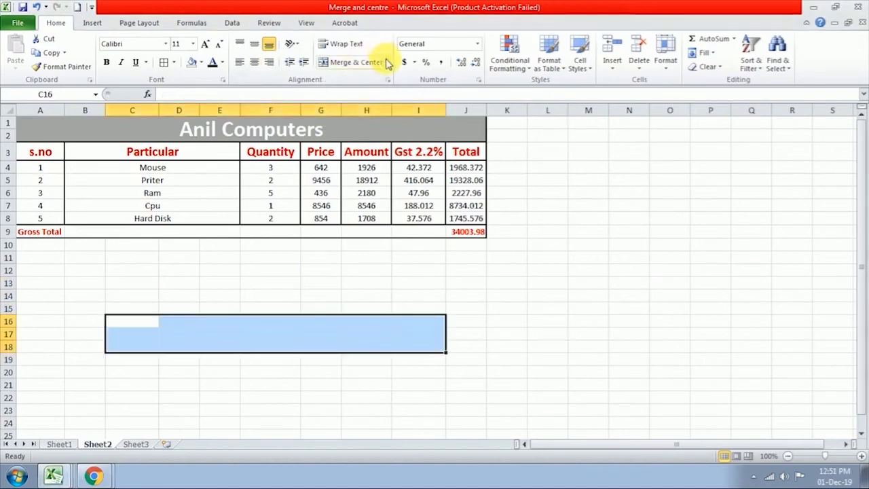
# Combine the blank range C16:I18 using Merge Cells and enter "Anil Computers" in it
pyautogui.click(387, 63)
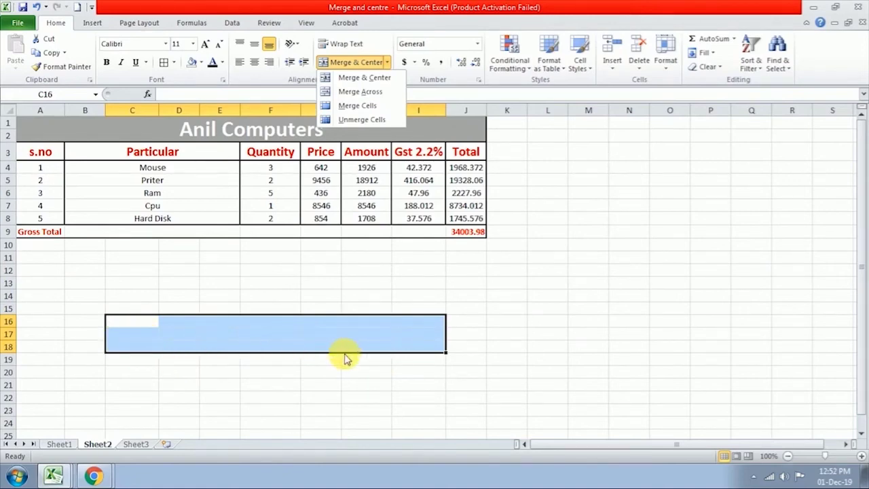
pyautogui.click(354, 105)
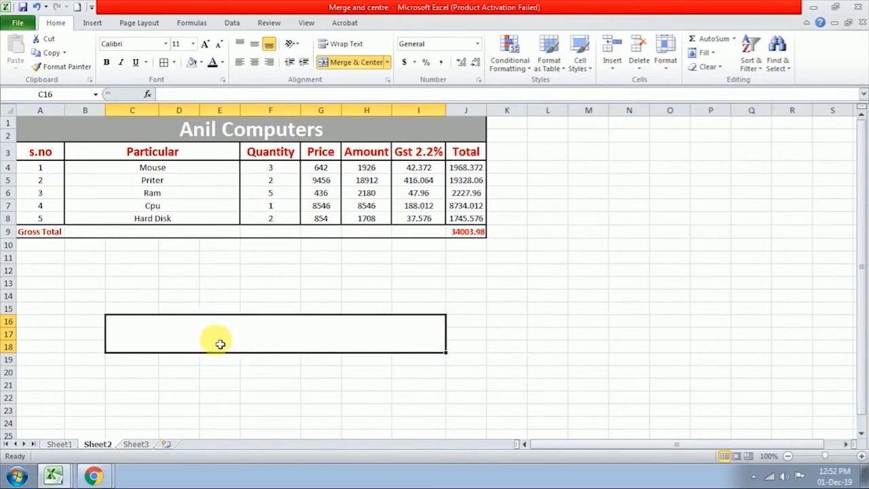
pyautogui.write('Anil Computers')
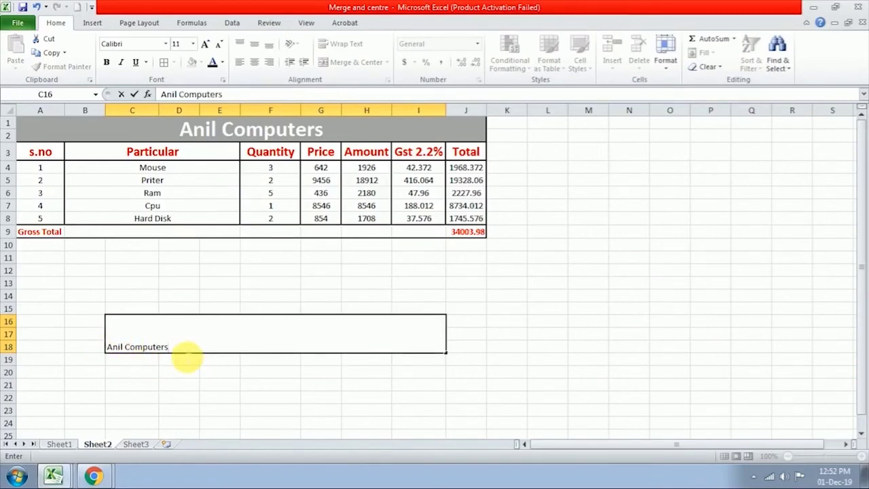
pyautogui.click(193, 384)
pyautogui.click(205, 348)
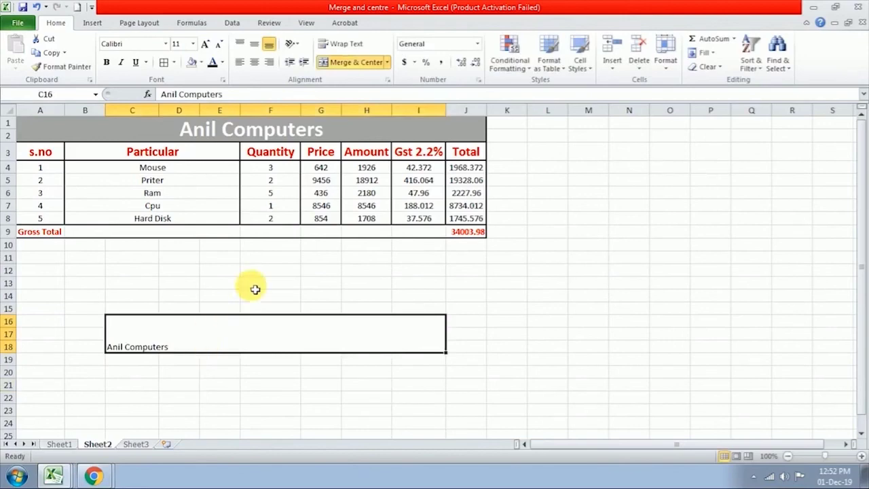
# Unmerge the "Anil Computers" block in C16:I18 and apply Merge & Center to C16:I17 instead
pyautogui.click(388, 63)
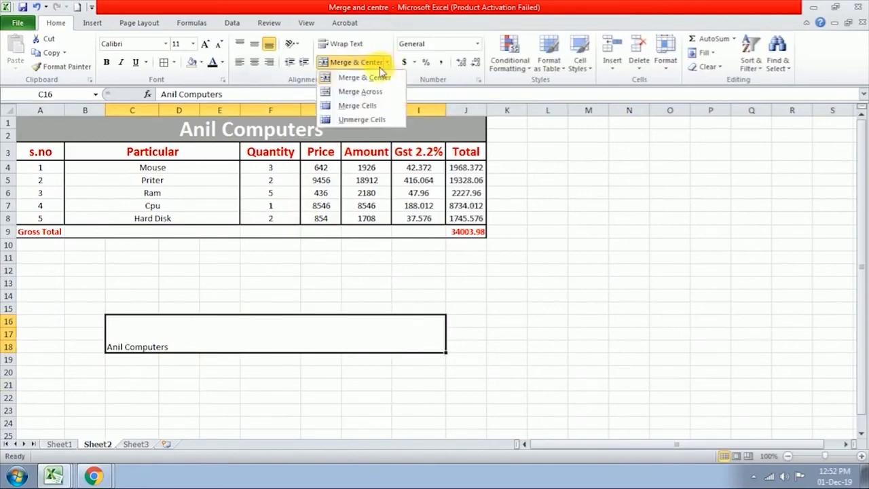
pyautogui.click(368, 77)
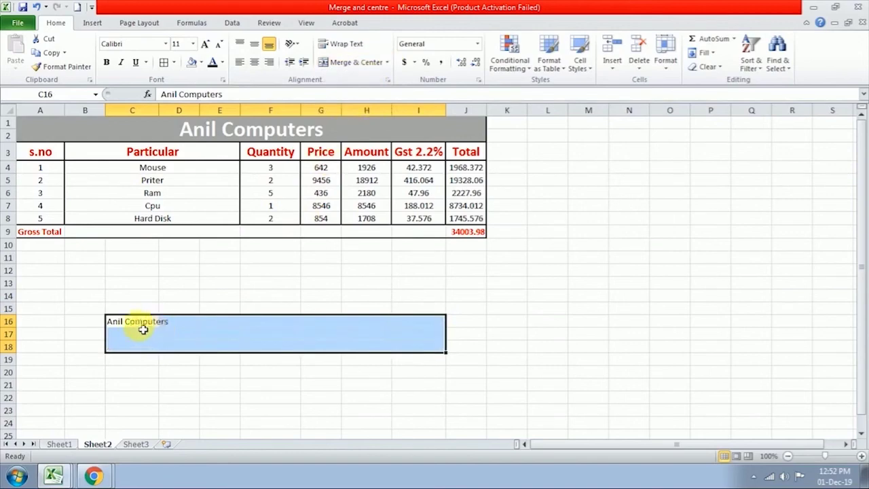
pyautogui.moveTo(120, 324); pyautogui.dragTo(405, 334)
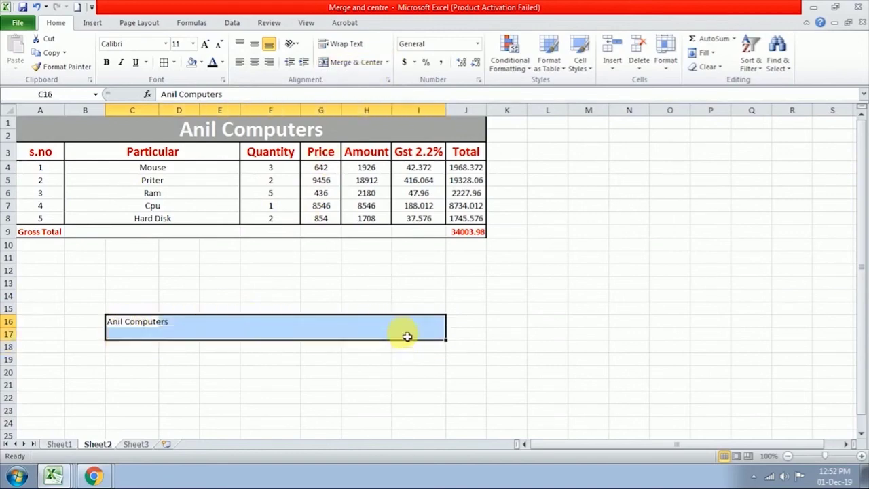
pyautogui.click(387, 63)
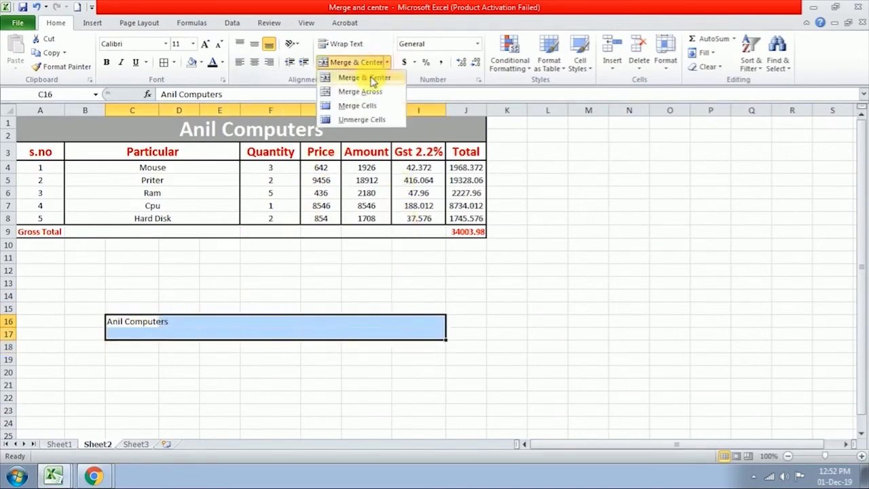
pyautogui.click(366, 77)
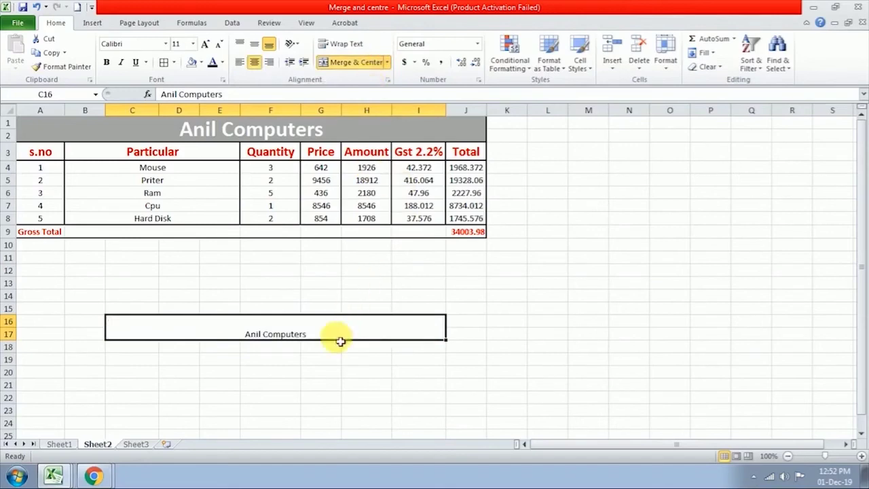
# Unmerge the "Anil Computers" range C16:I17 and reopen the merge options for it
pyautogui.click(389, 62)
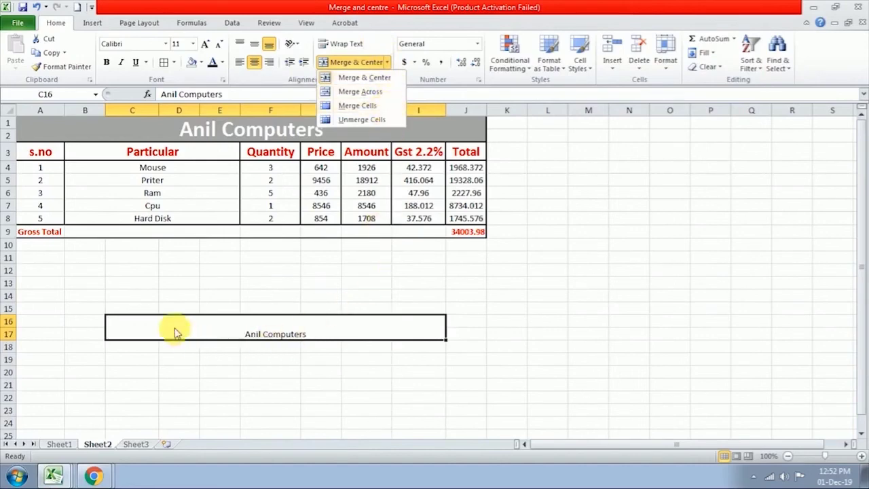
pyautogui.click(365, 121)
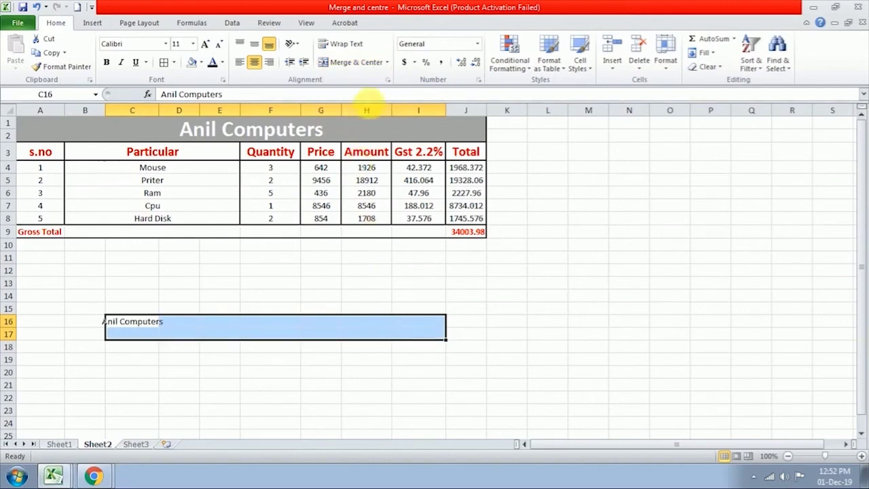
pyautogui.click(387, 62)
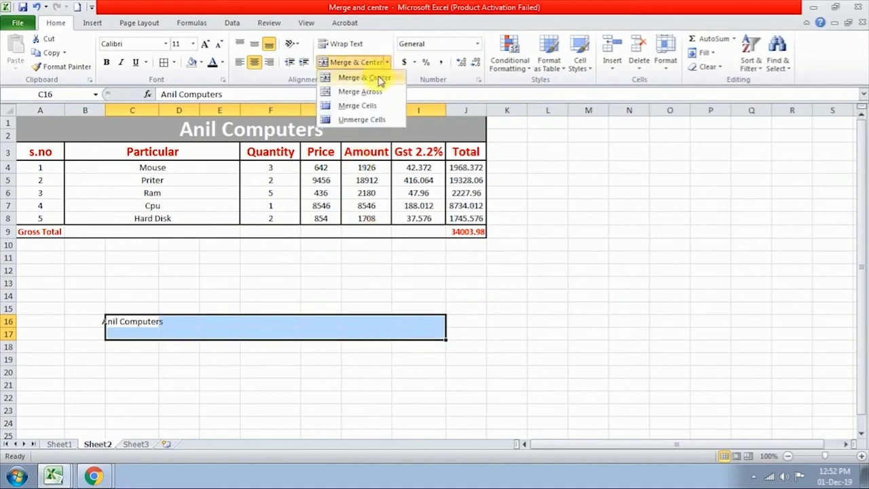